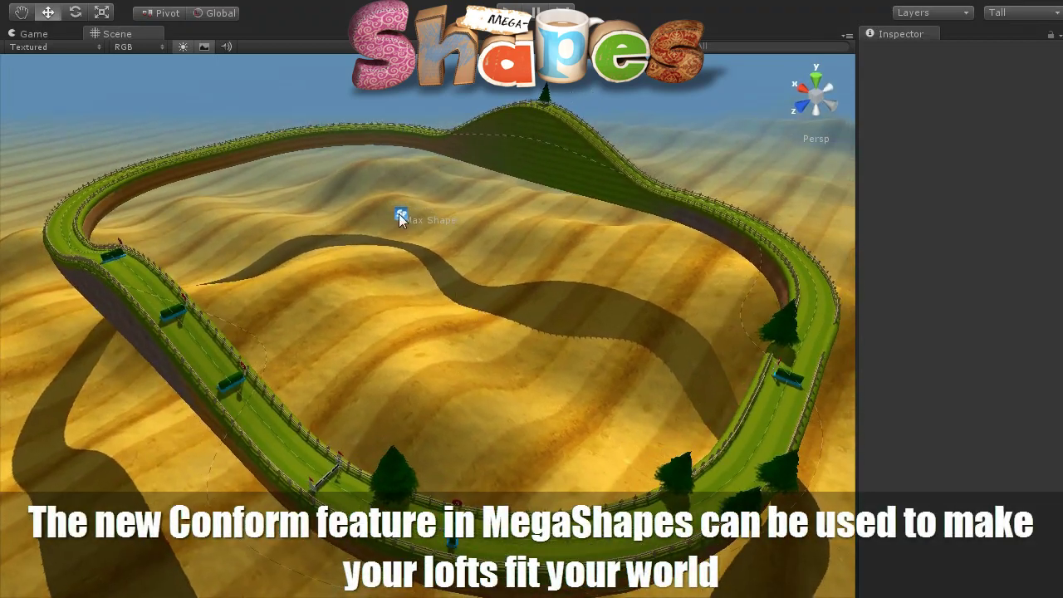
Raise a Max Shape track knot as a trial, undo it, and select the Loft.
click(401, 215)
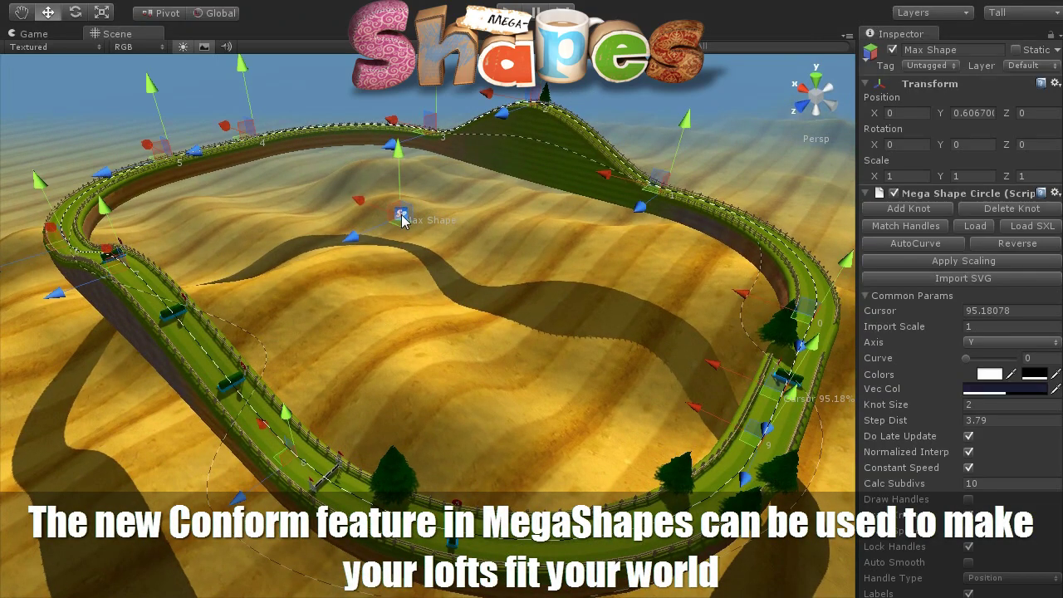
drag(244, 499, 260, 501)
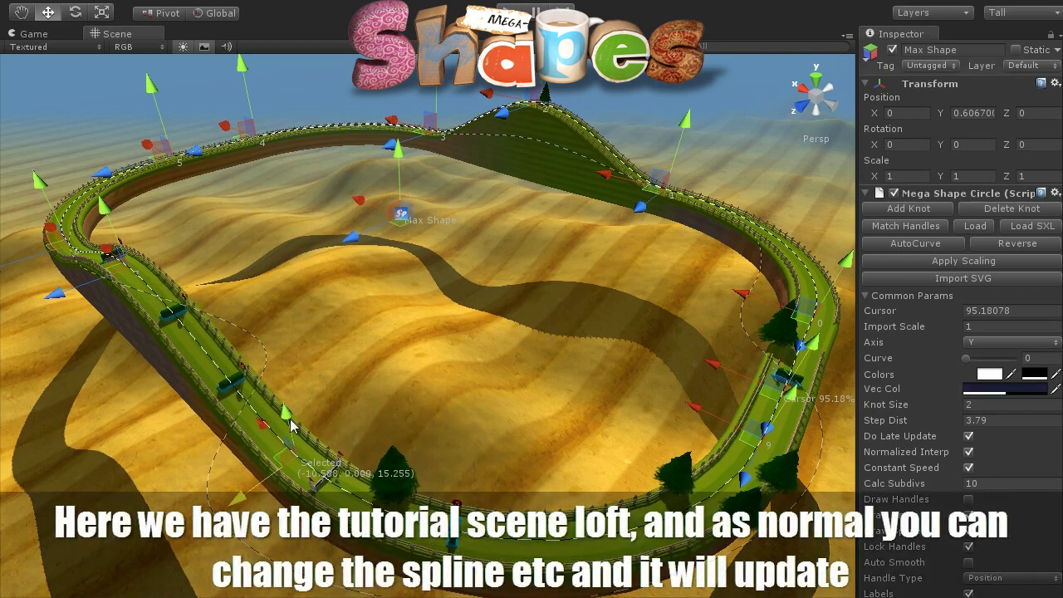
drag(290, 422, 290, 398)
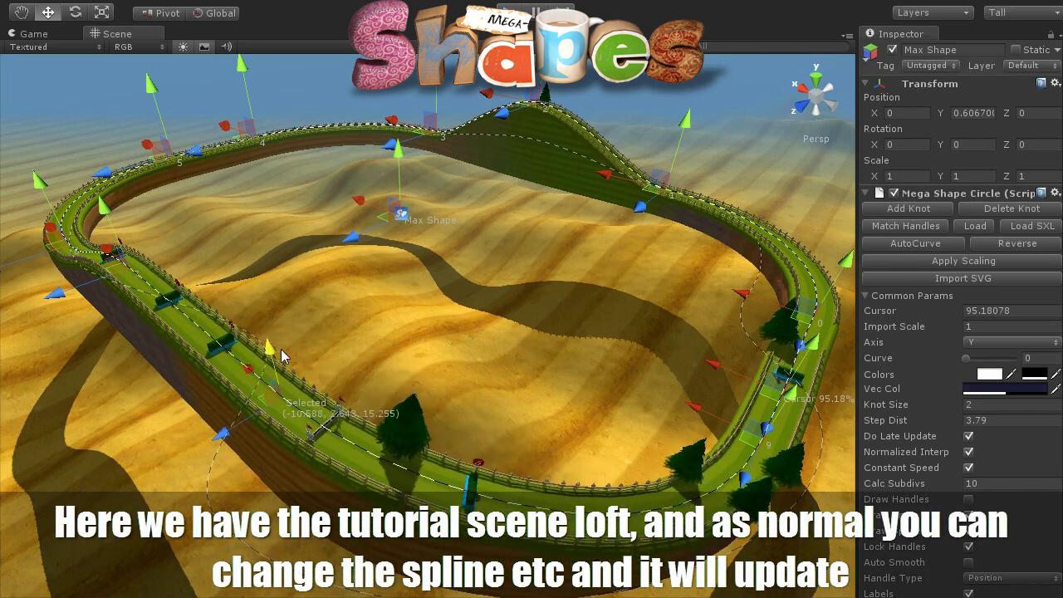
key(ctrl+z)
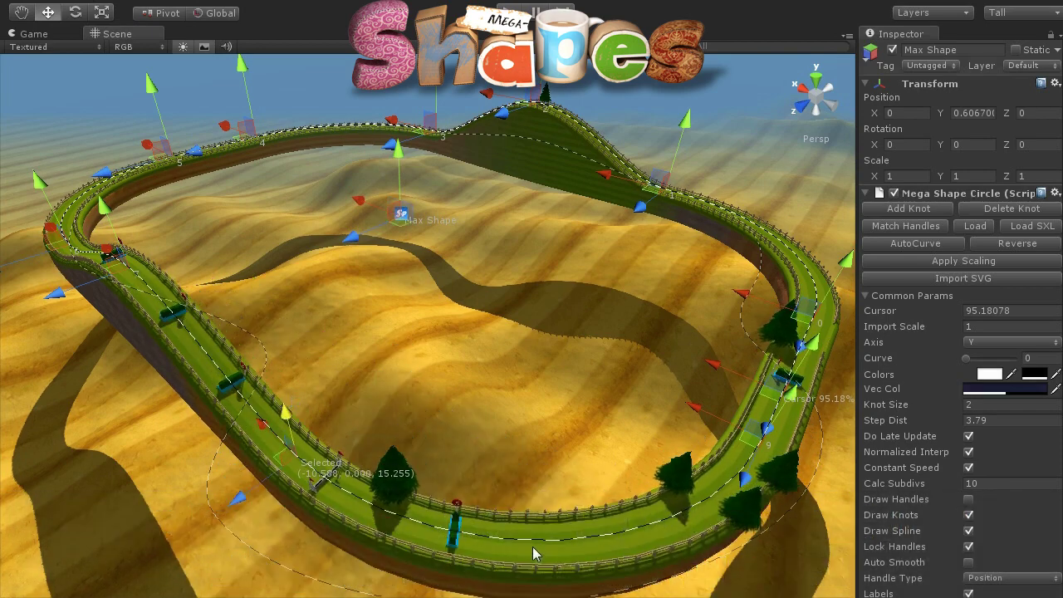
click(530, 554)
drag(402, 235, 399, 236)
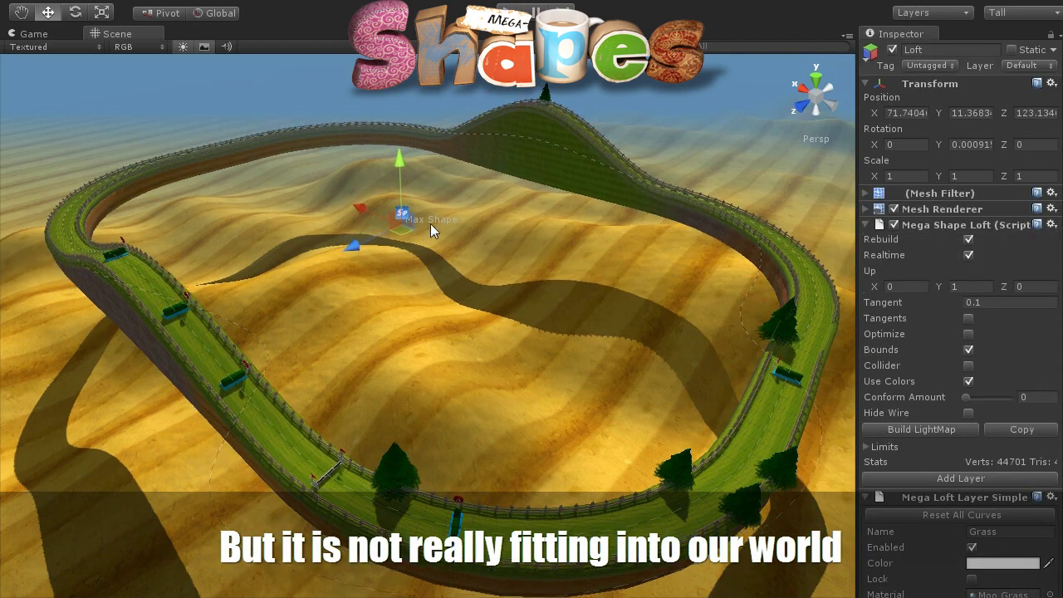
key(ctrl+z)
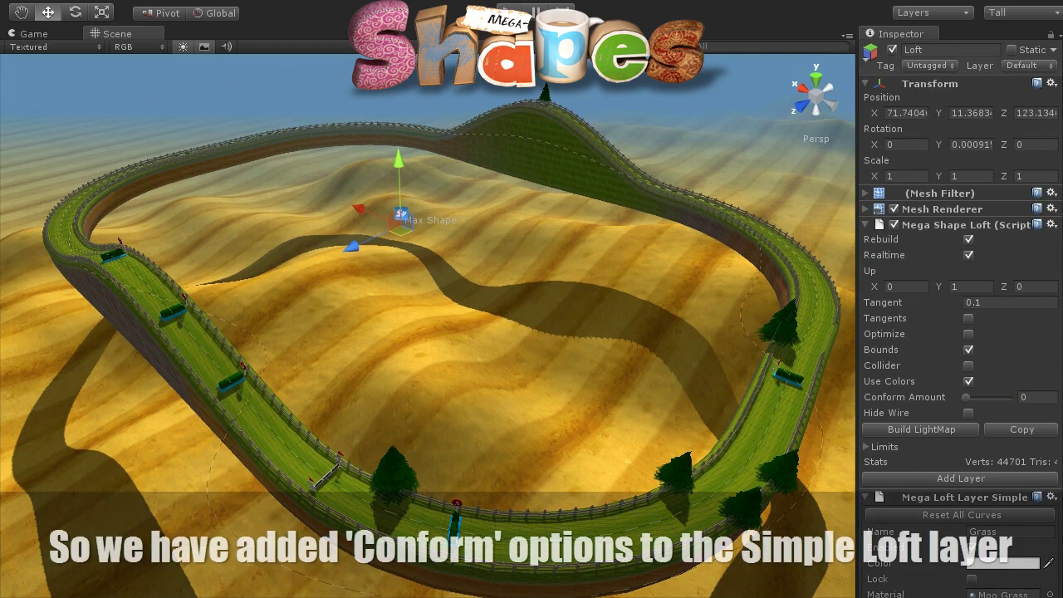
scroll(1060, 247, down, 15)
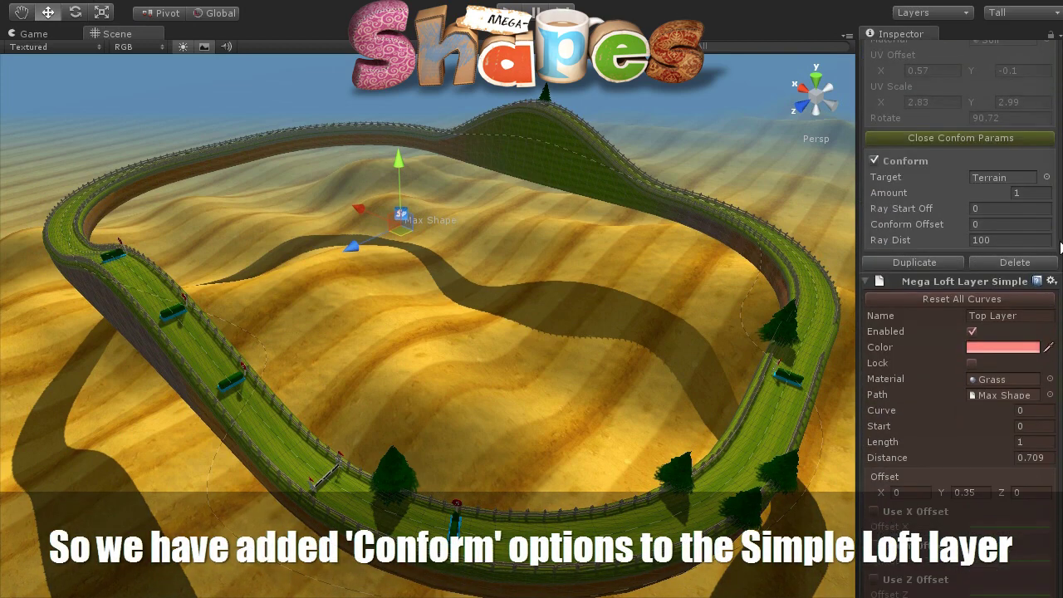
scroll(1060, 247, up, 2)
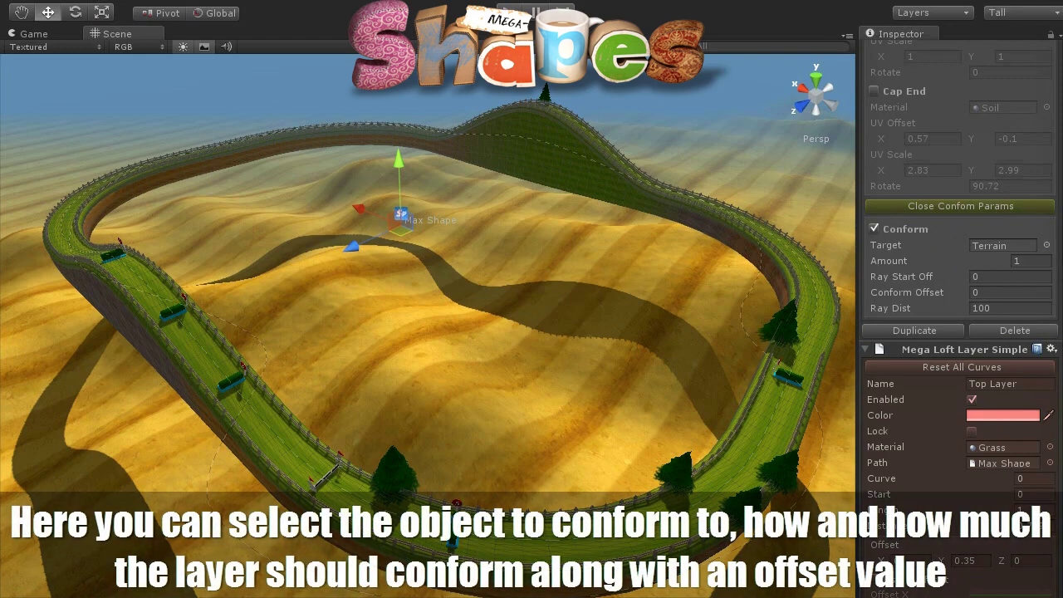
scroll(960, 316, down, 20)
scroll(961, 316, up, 8)
scroll(961, 316, up, 8)
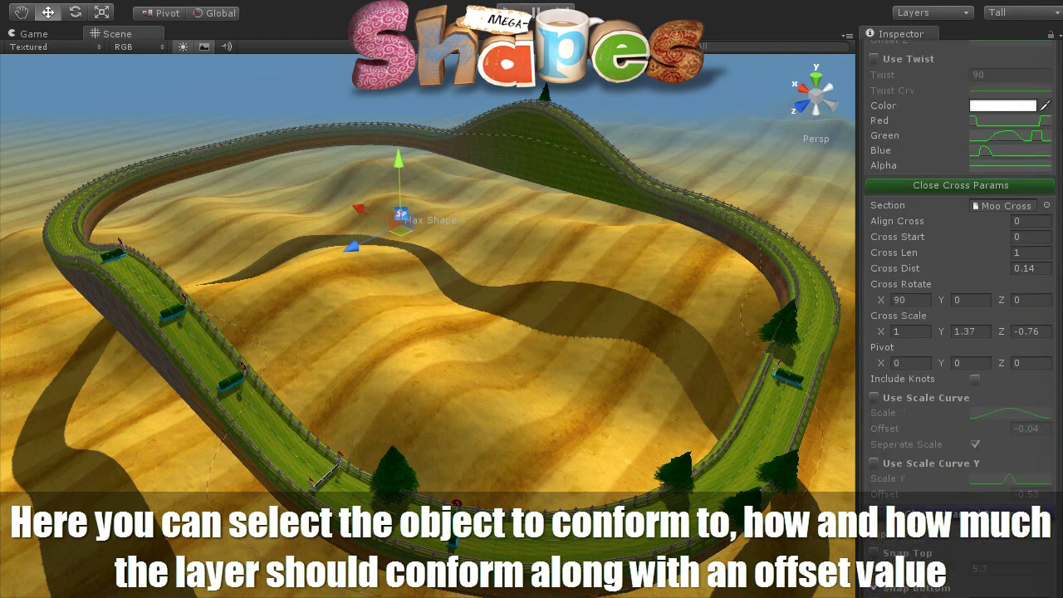
scroll(961, 316, up, 8)
scroll(961, 316, up, 15)
scroll(961, 316, up, 3)
scroll(961, 316, down, 2)
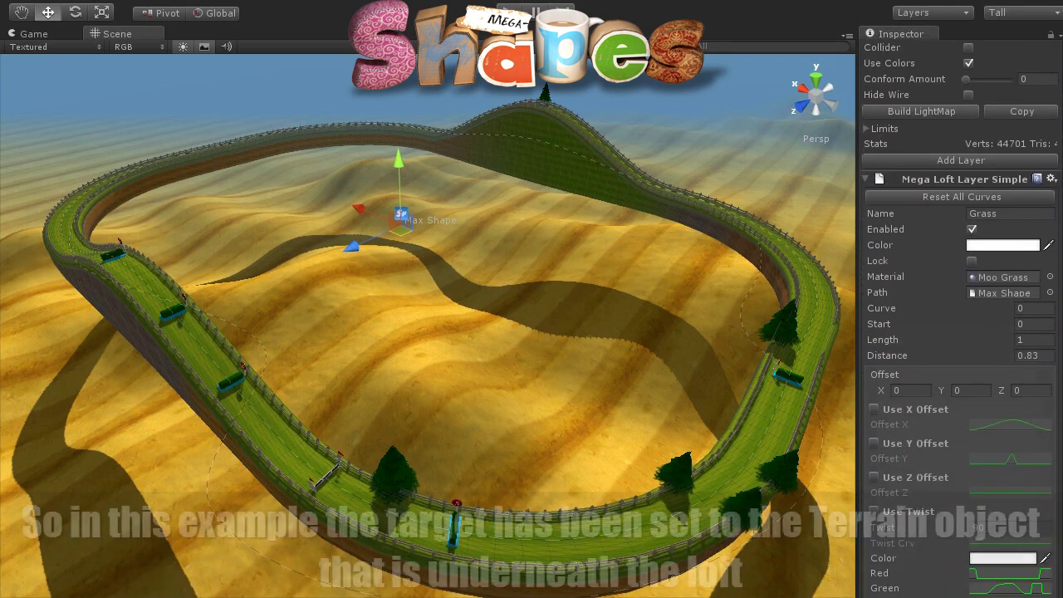
scroll(961, 316, up, 4)
scroll(1038, 229, up, 3)
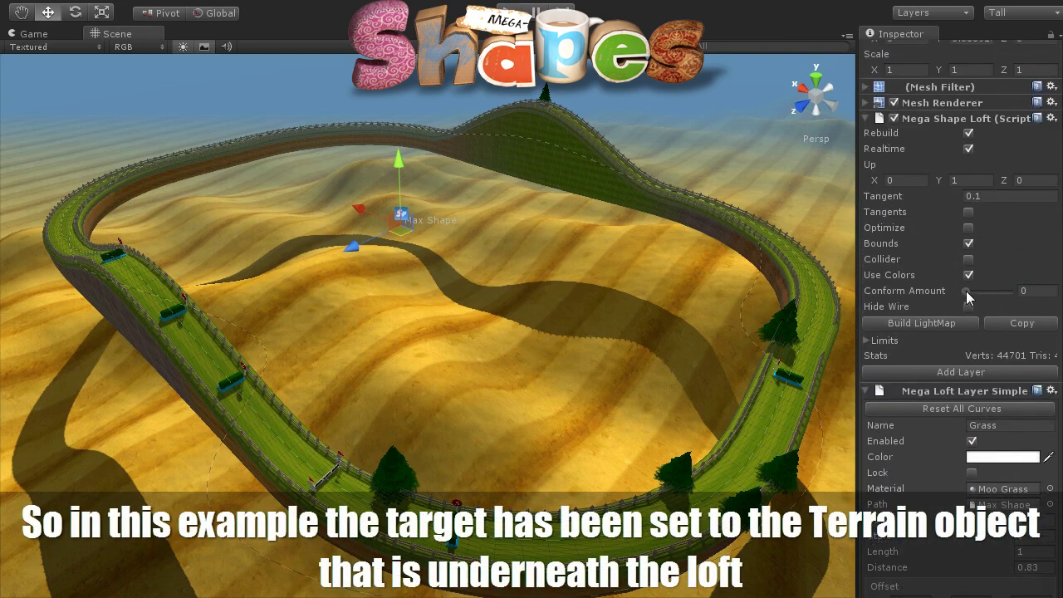
Set the loft's Conform Amount to 1 and drag Max Shape to another spot on the hills.
mouse_move(965, 290)
mouse_down()
mouse_move(1021, 294)
mouse_move(953, 290)
mouse_move(1022, 301)
mouse_up()
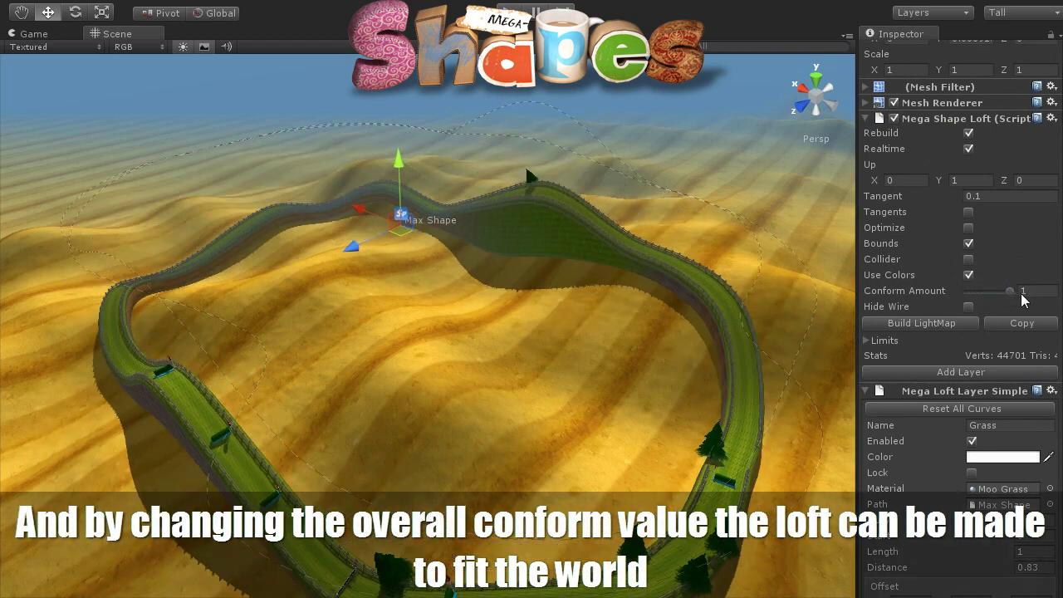
scroll(495, 353, down, 3)
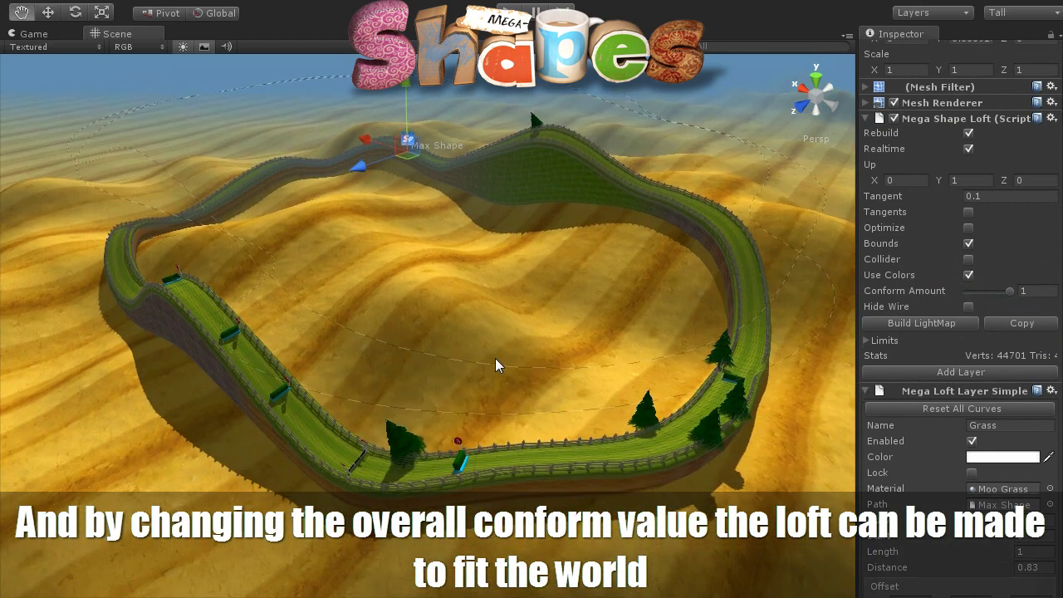
scroll(495, 358, down, 2)
mouse_move(403, 165)
mouse_down()
mouse_move(519, 131)
mouse_move(310, 120)
mouse_move(383, 149)
mouse_move(394, 181)
mouse_up()
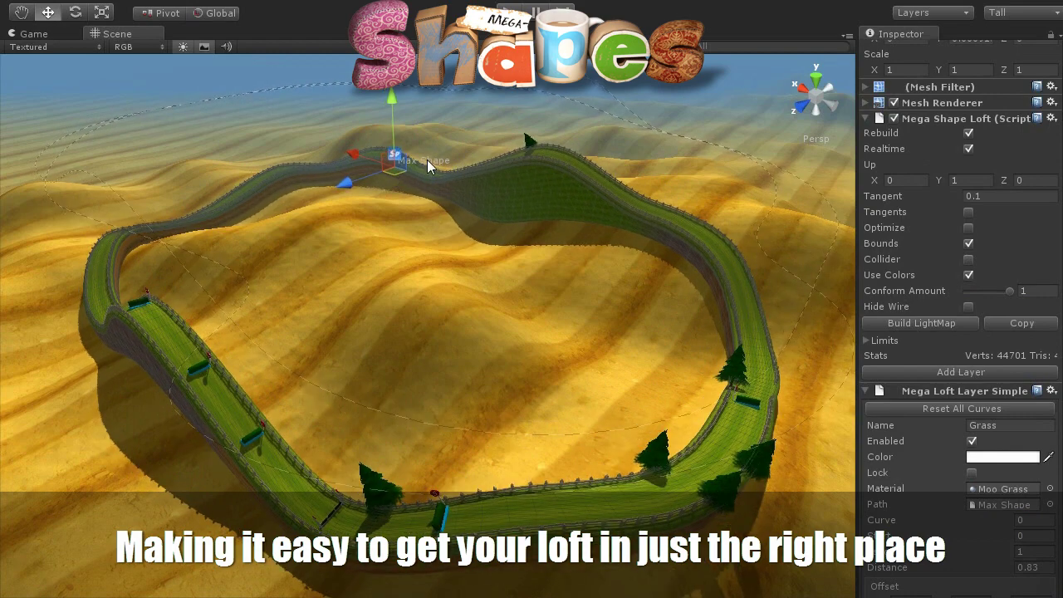
Pull a near-left Max Shape knot inward so the track bends into a kidney shape.
click(427, 160)
click(395, 155)
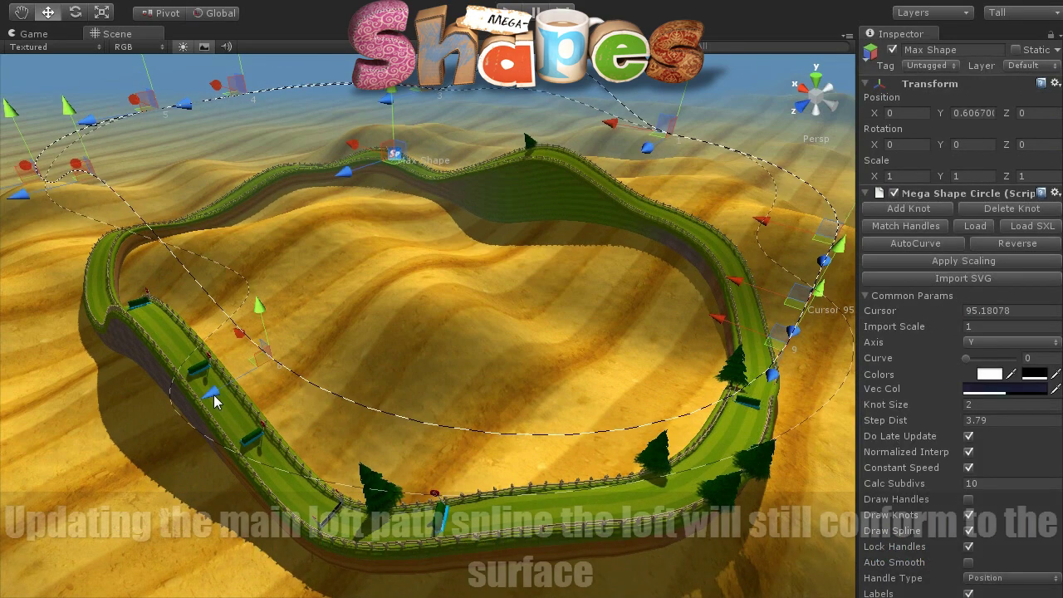
mouse_move(213, 395)
mouse_down()
mouse_move(357, 310)
mouse_move(176, 385)
mouse_up()
mouse_move(93, 402)
mouse_down()
mouse_move(510, 168)
mouse_move(462, 228)
mouse_up()
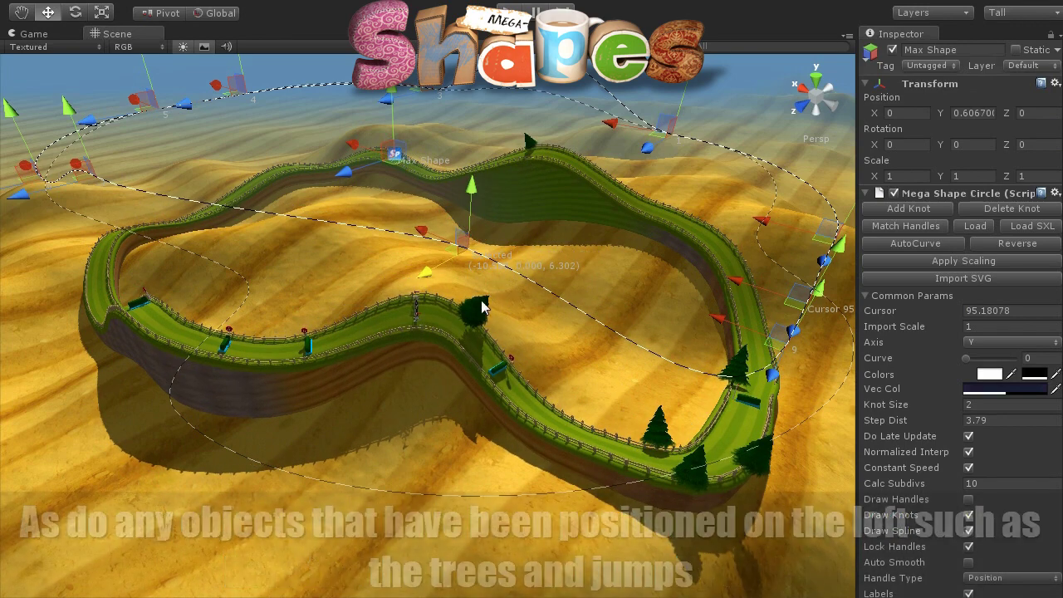
click(368, 267)
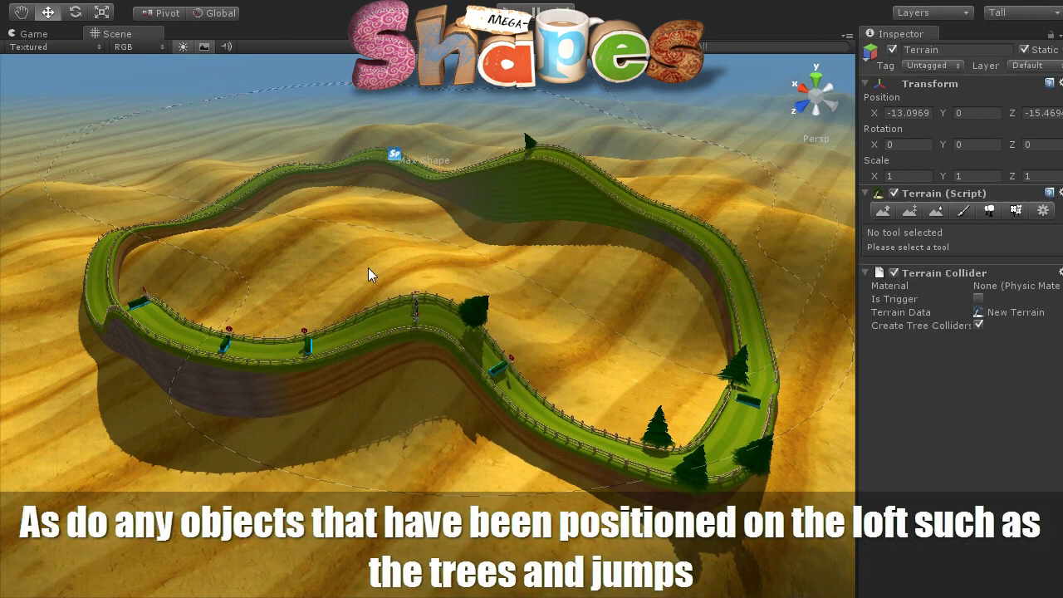
Move the track loft to a new spot on the terrain and select the terrain's Paint Height tool.
click(374, 340)
mouse_move(401, 172)
mouse_down()
mouse_move(428, 130)
mouse_move(397, 190)
mouse_move(362, 202)
mouse_up()
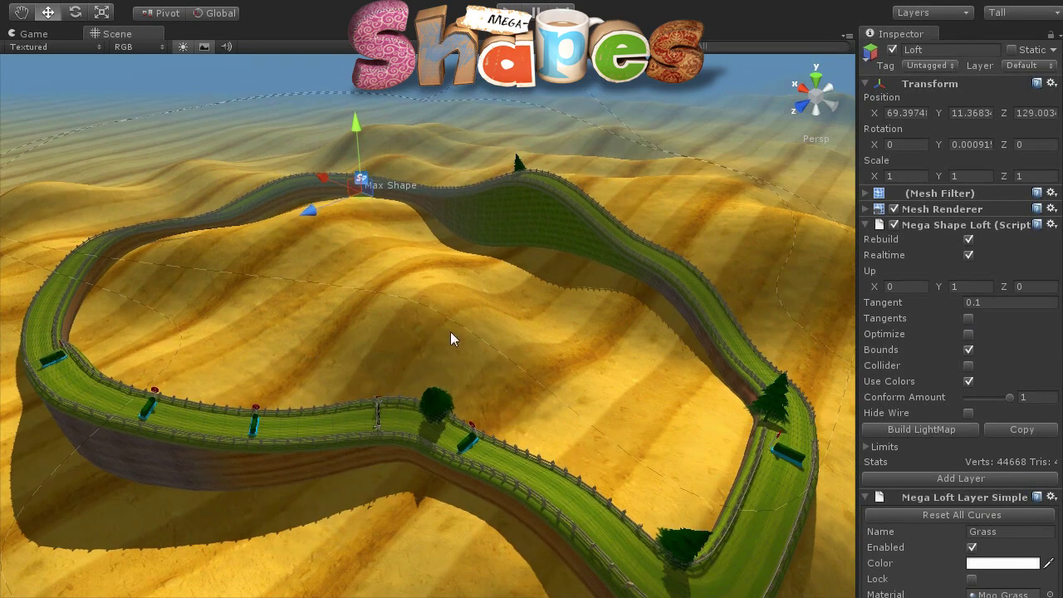
click(479, 329)
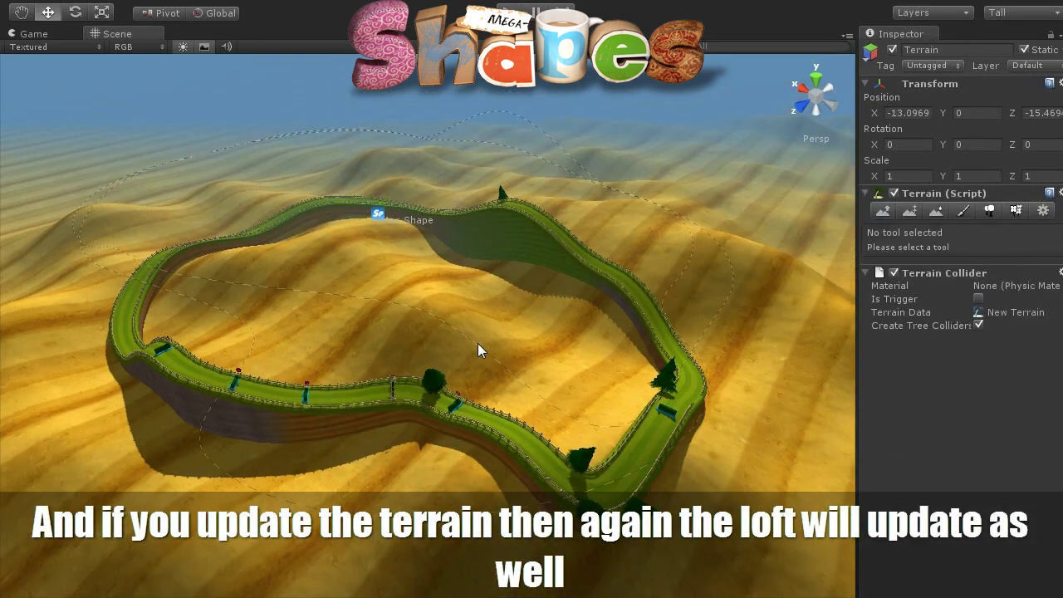
click(910, 213)
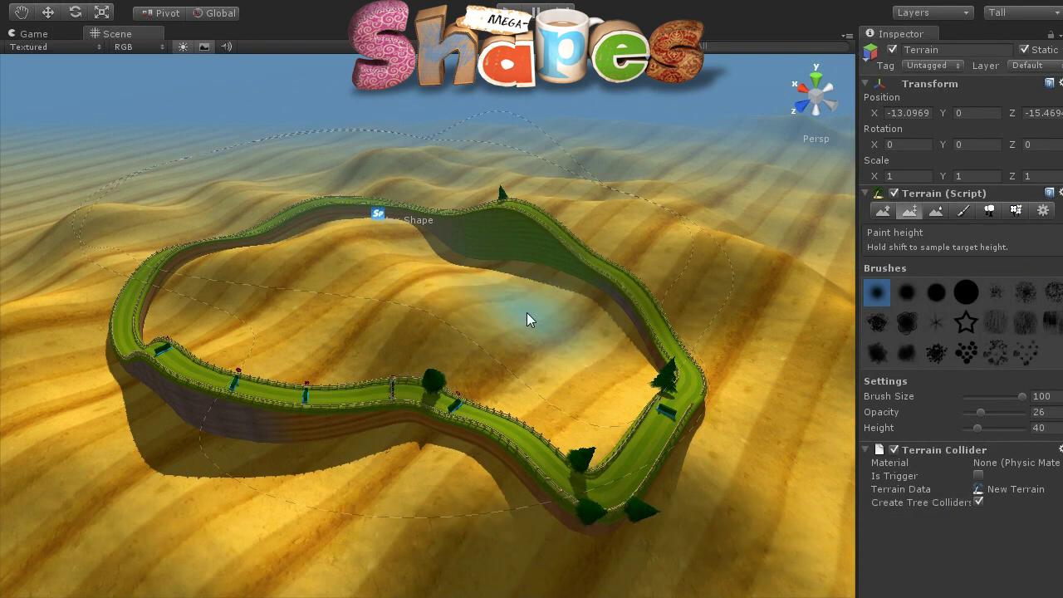
Paint raised ground under the track and a hill inside the loop, sampling about 6.05 height.
drag(590, 306, 631, 300)
drag(699, 309, 696, 328)
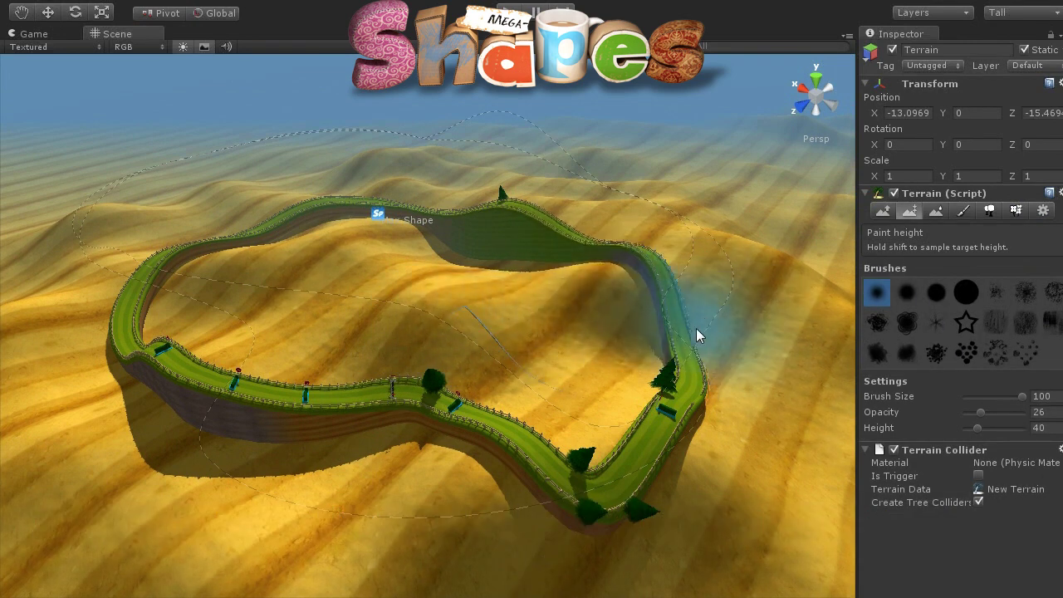
drag(419, 438, 557, 351)
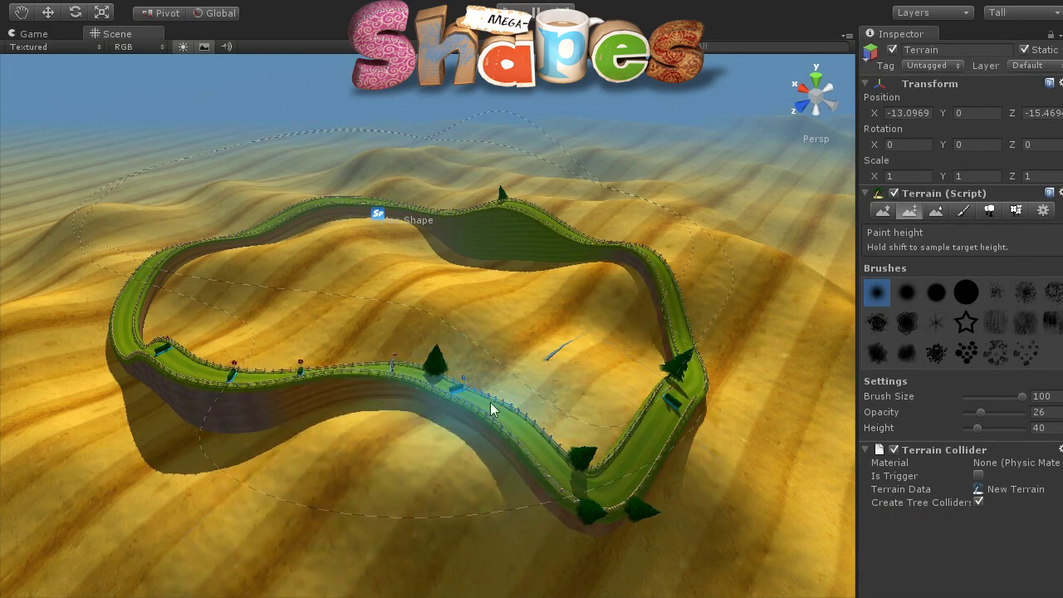
mouse_move(326, 486)
mouse_down()
mouse_move(290, 504)
mouse_move(233, 364)
mouse_up()
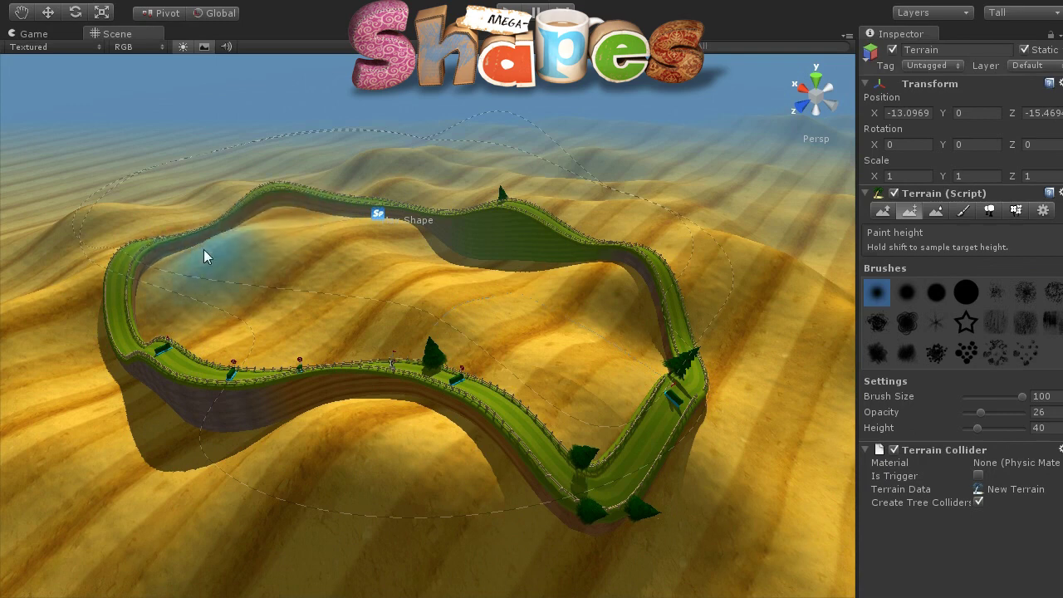
mouse_move(203, 249)
mouse_down()
mouse_move(173, 204)
mouse_move(200, 224)
mouse_move(233, 287)
mouse_up()
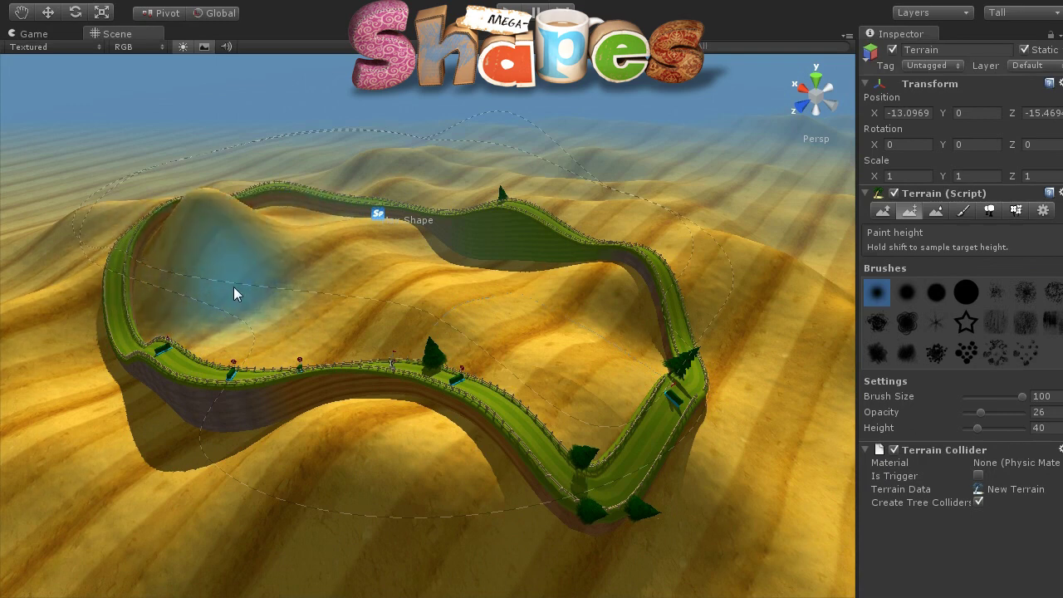
shift+click(213, 244)
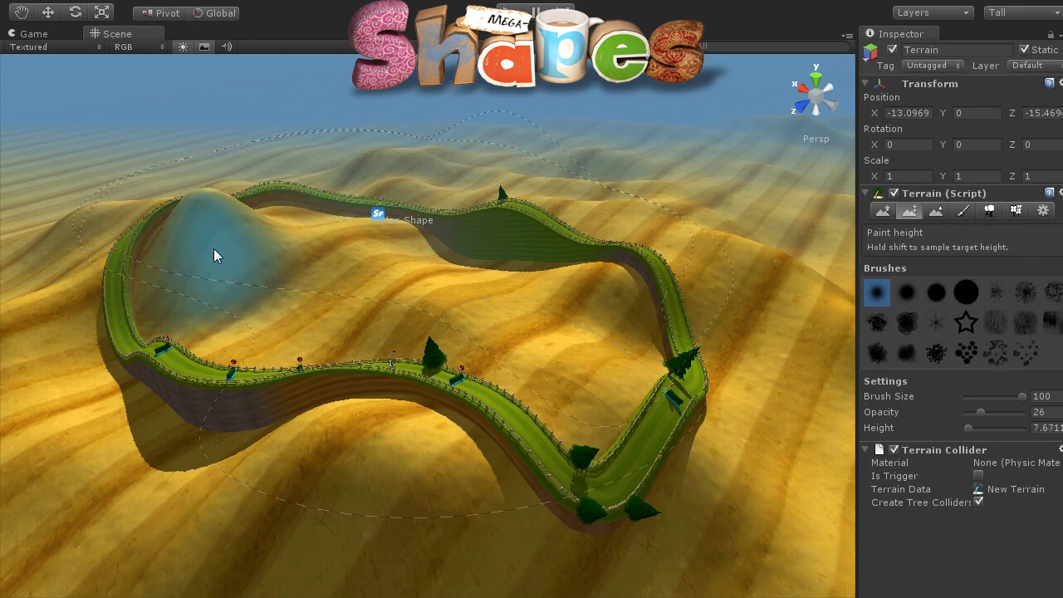
shift+click(219, 239)
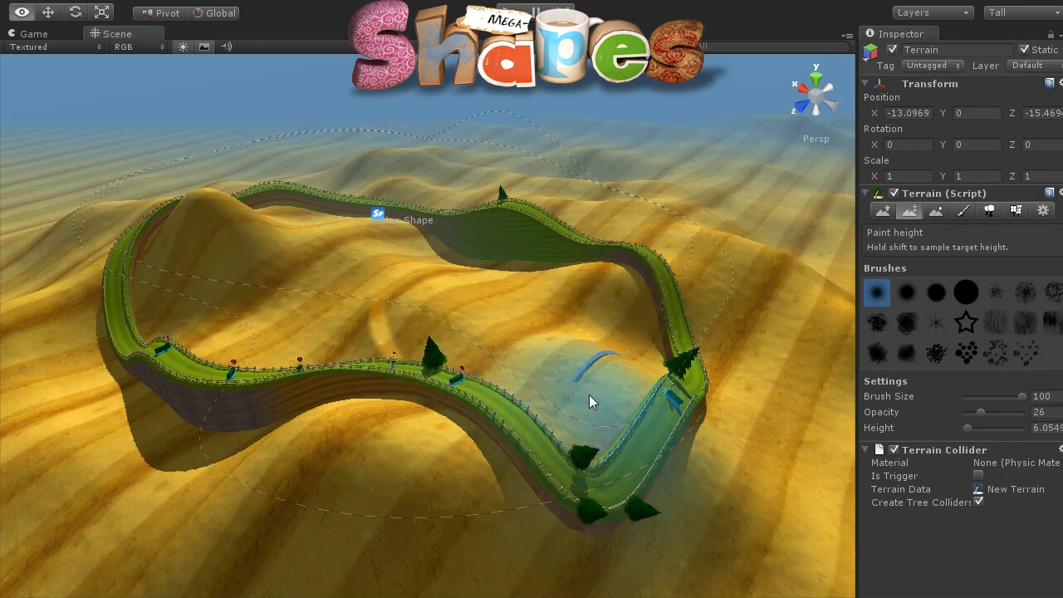
mouse_move(565, 366)
alt+mouse_down()
mouse_move(429, 431)
mouse_move(657, 411)
mouse_move(658, 386)
mouse_move(561, 423)
alt+mouse_up()
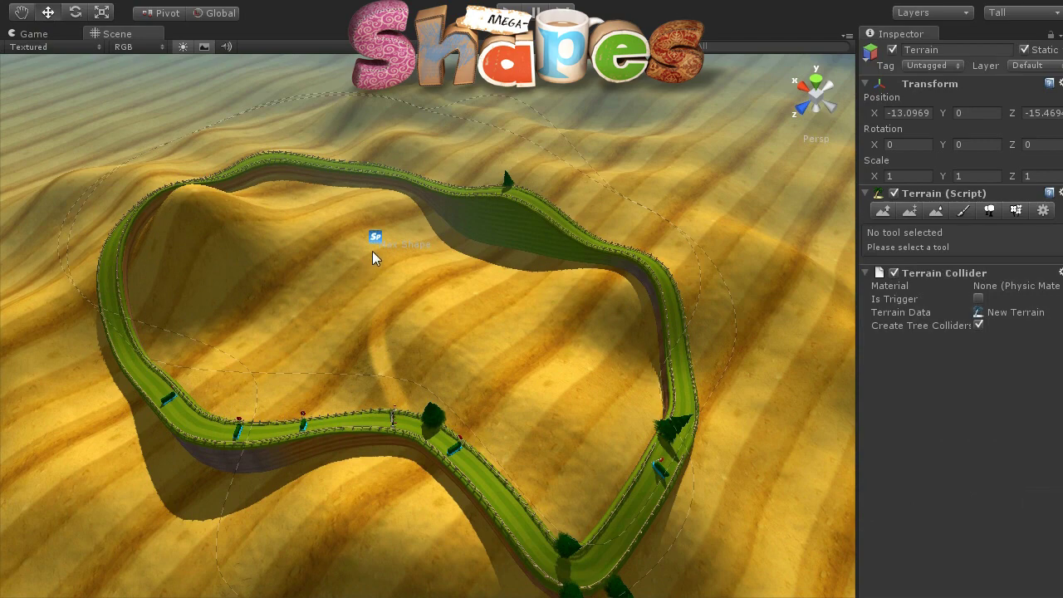
Move the track loft across the terrain and drop its Conform Amount to 0.
click(351, 427)
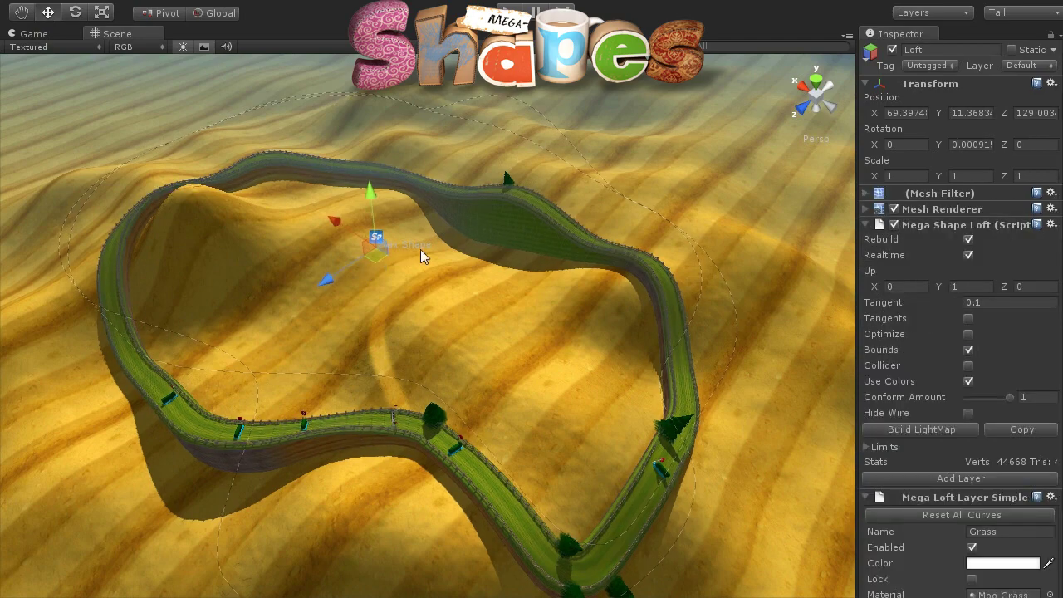
mouse_move(420, 249)
mouse_down()
mouse_move(570, 182)
mouse_move(272, 153)
mouse_move(177, 188)
mouse_move(209, 231)
mouse_move(286, 214)
mouse_move(280, 207)
mouse_up()
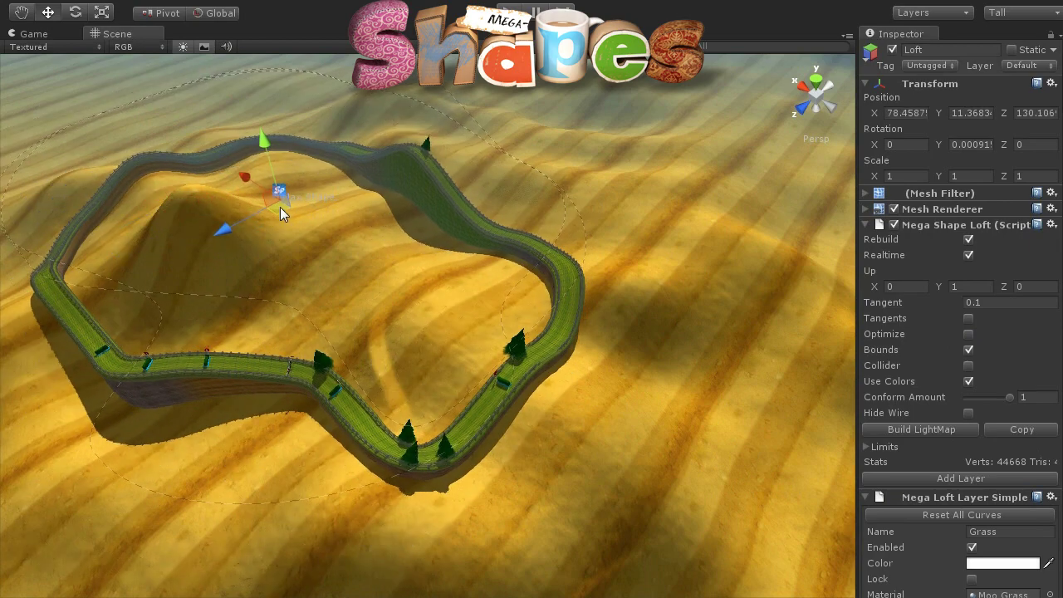
drag(1008, 397, 959, 388)
mouse_move(752, 405)
alt+mouse_down()
mouse_move(609, 368)
mouse_move(637, 293)
mouse_move(534, 297)
mouse_move(852, 341)
alt+mouse_up()
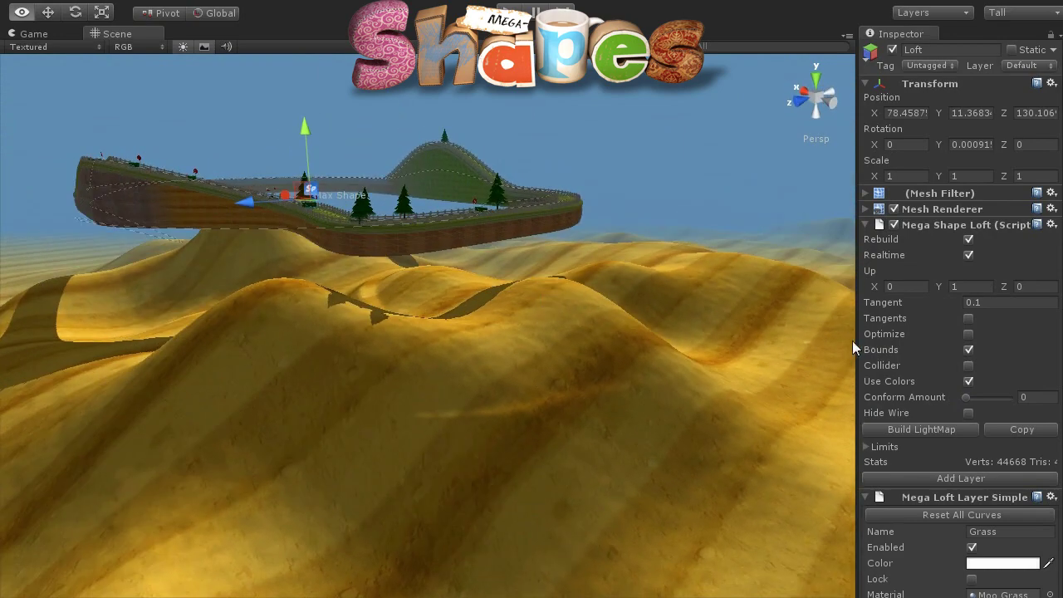
Restore Conform Amount to 1 and slide the loft along X to 69.38.
drag(965, 396, 1026, 405)
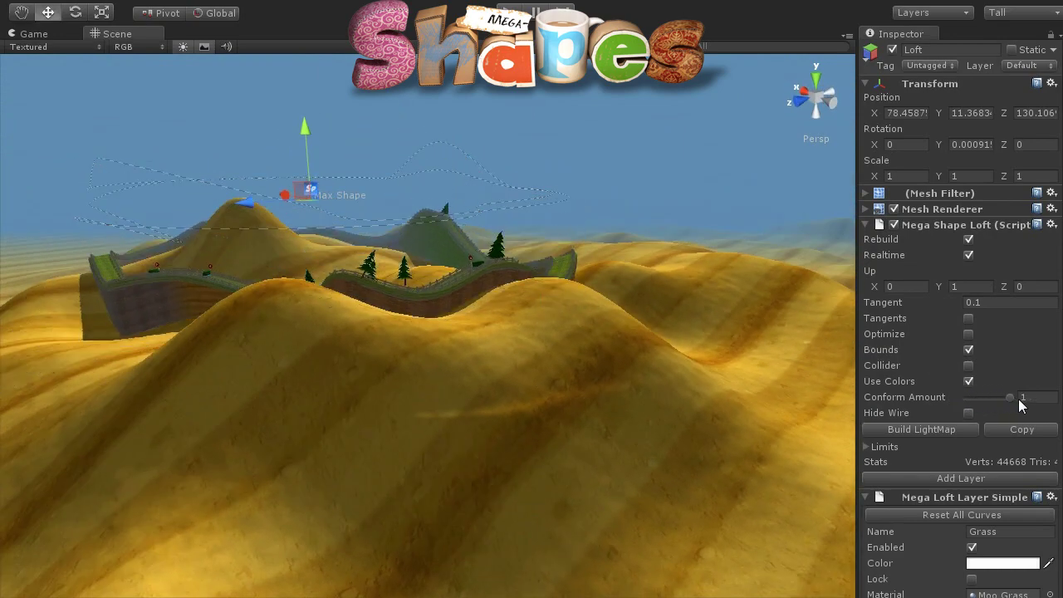
alt+drag(444, 308, 513, 363)
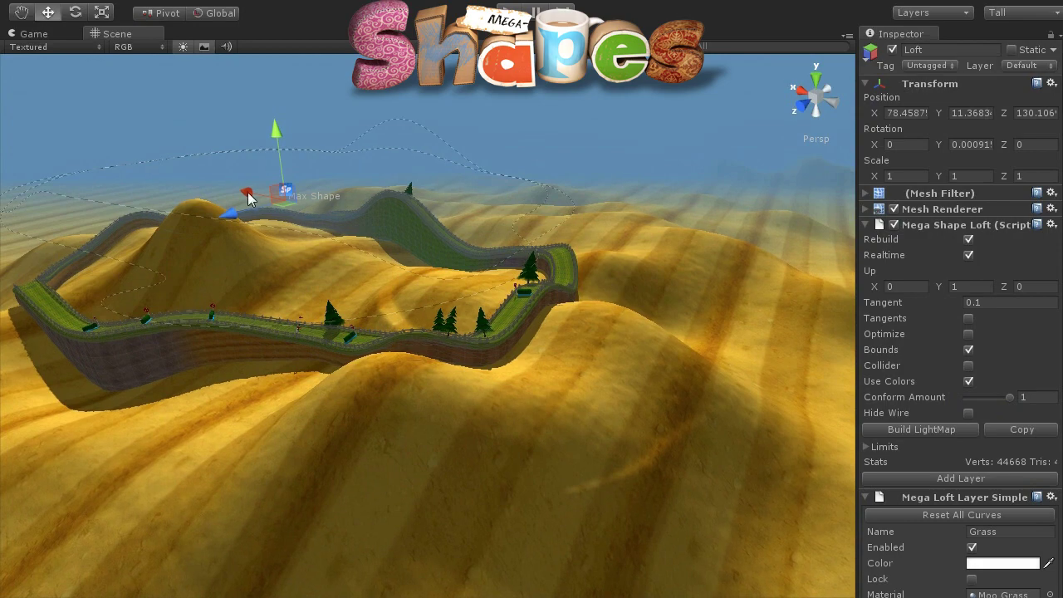
mouse_move(249, 196)
mouse_down()
mouse_move(377, 242)
mouse_move(323, 226)
mouse_up()
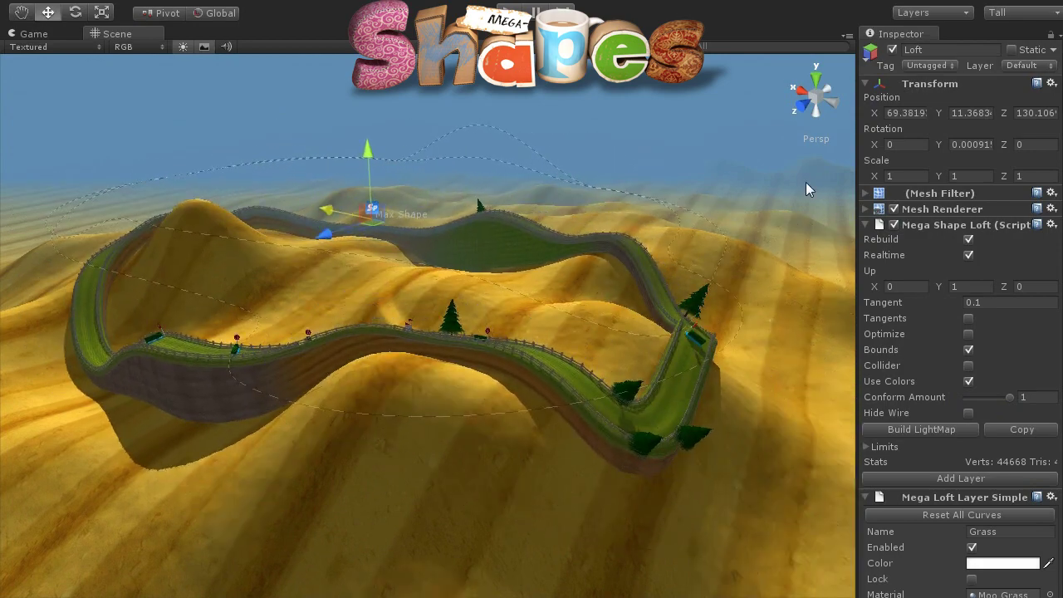
scroll(960, 332, down, 10)
scroll(960, 332, down, 5)
Increase the Top Layer's Conform Offset to lift it above the terrain.
scroll(960, 332, down, 3)
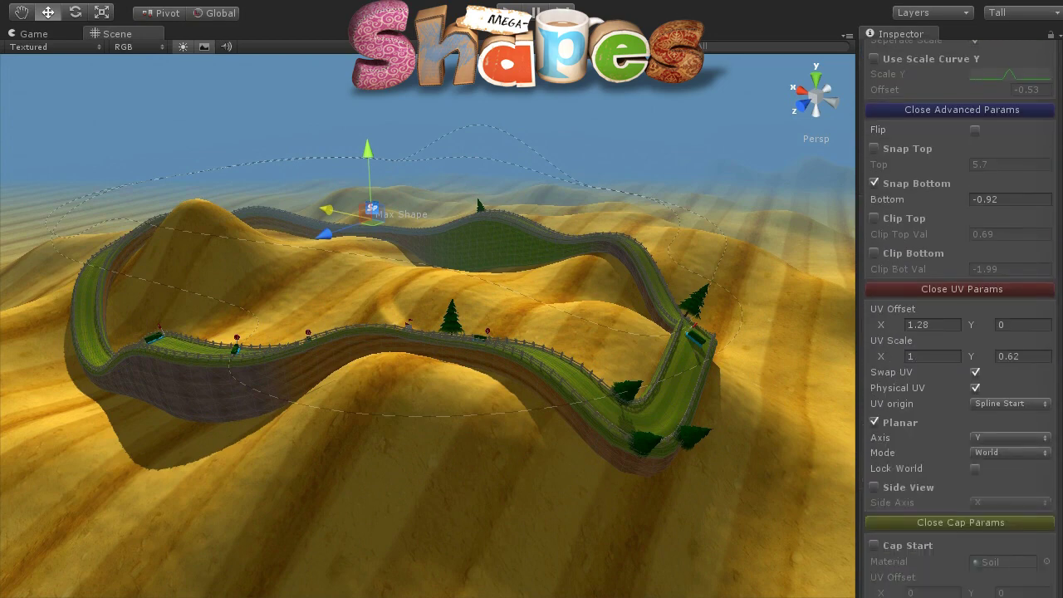
scroll(960, 332, down, 3)
scroll(965, 218, down, 10)
scroll(966, 217, up, 5)
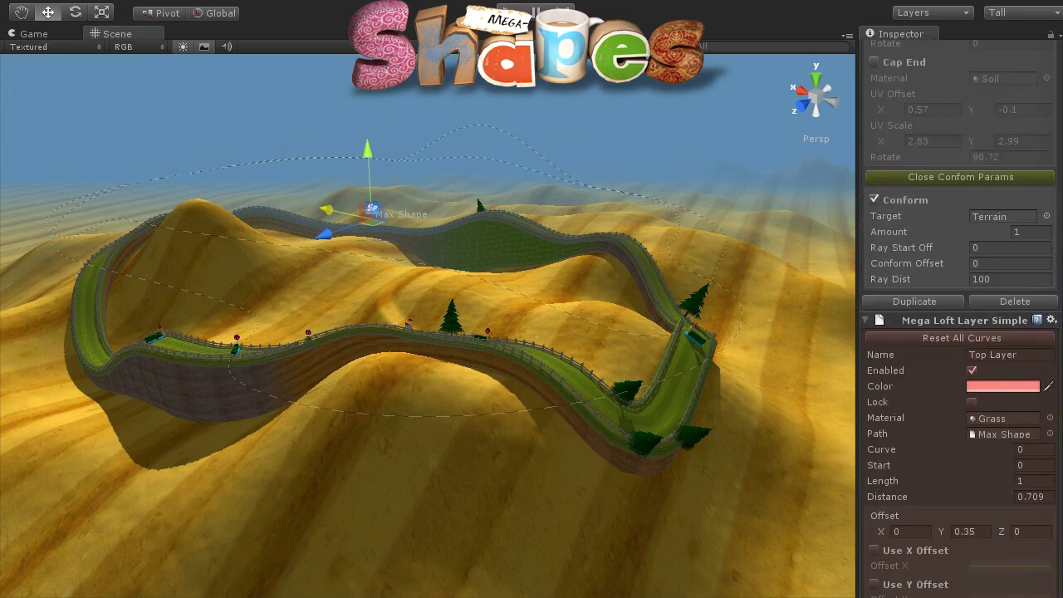
scroll(966, 218, down, 3)
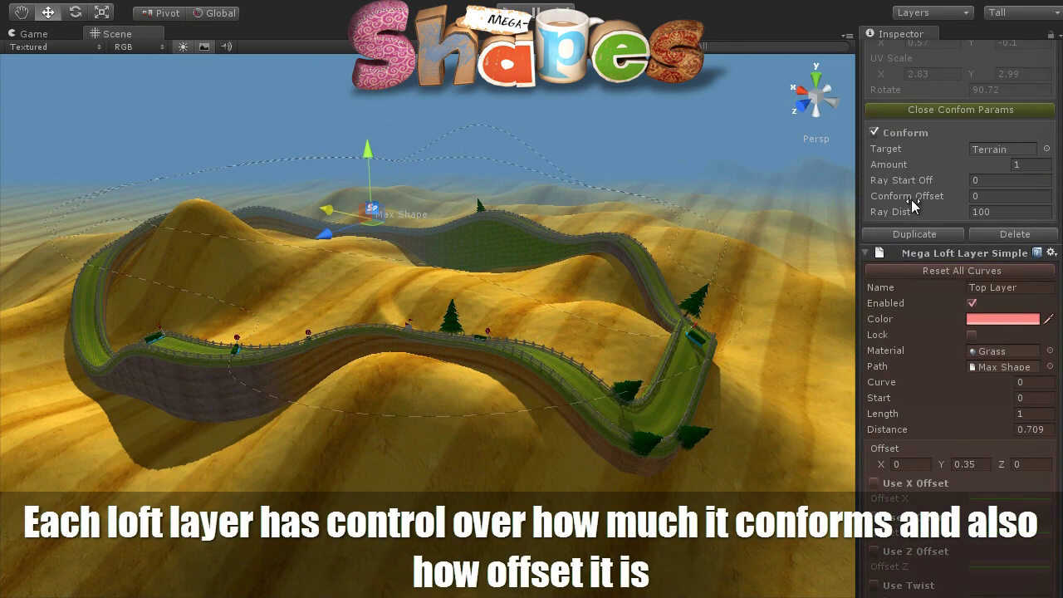
drag(905, 194, 909, 192)
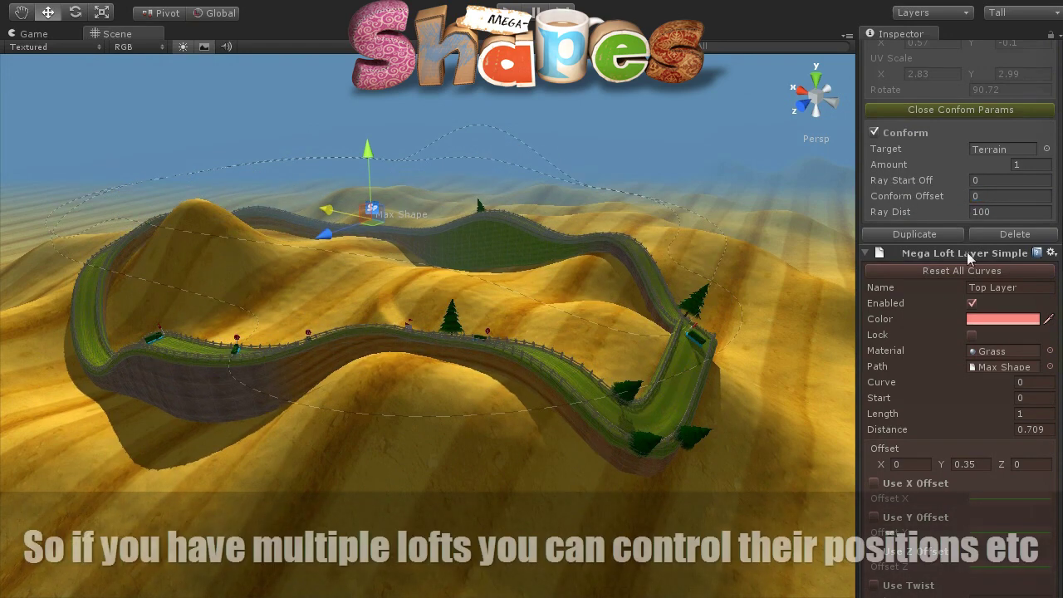
Raise the Fence layer's Conform Offset slightly, then set it back to 1.01.
scroll(941, 354, down, 2)
scroll(941, 353, down, 5)
scroll(941, 354, down, 5)
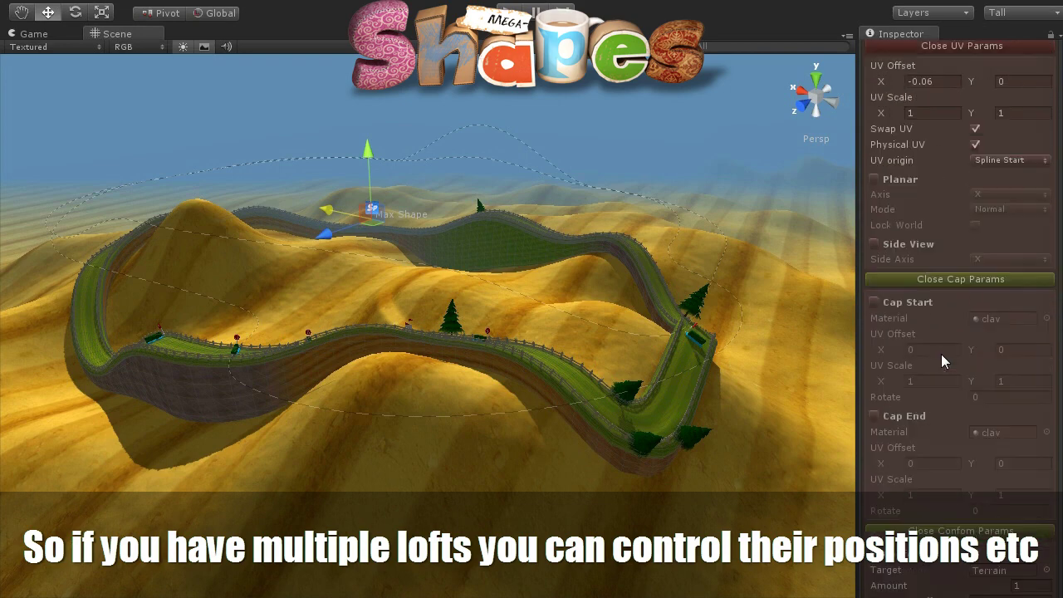
scroll(941, 354, down, 10)
scroll(941, 355, up, 4)
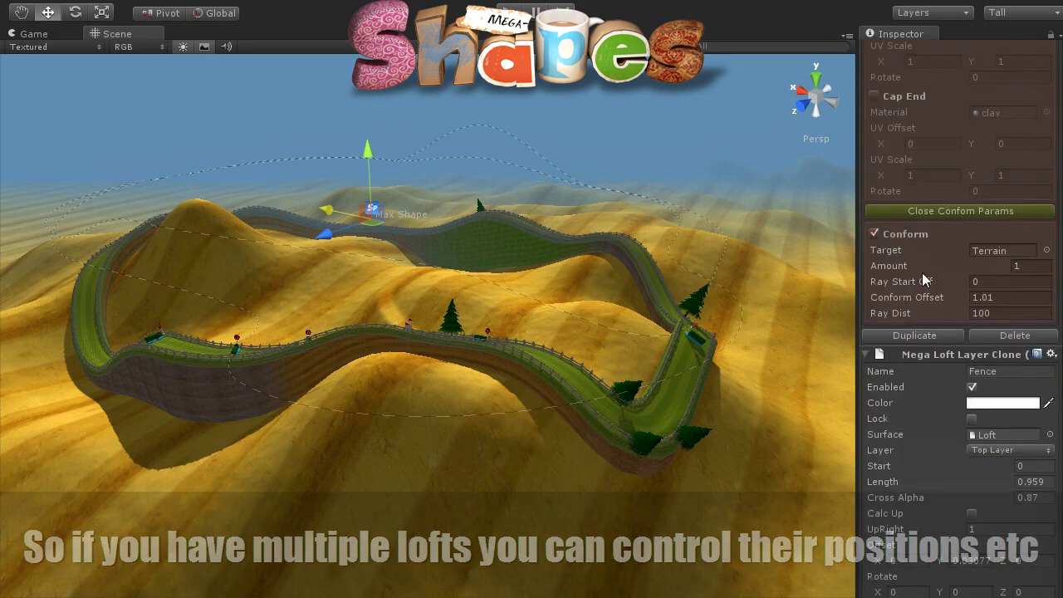
mouse_move(899, 296)
mouse_down()
mouse_move(908, 300)
mouse_move(894, 283)
mouse_move(933, 291)
mouse_move(905, 295)
mouse_up()
alt+drag(563, 314, 440, 343)
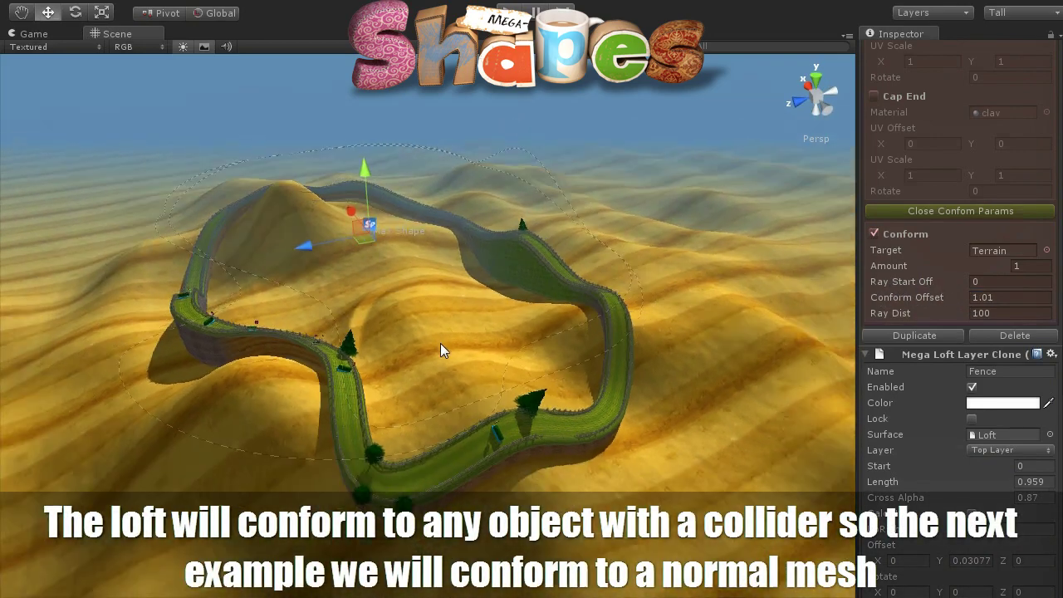
scroll(959, 291, up, 5)
scroll(959, 316, up, 10)
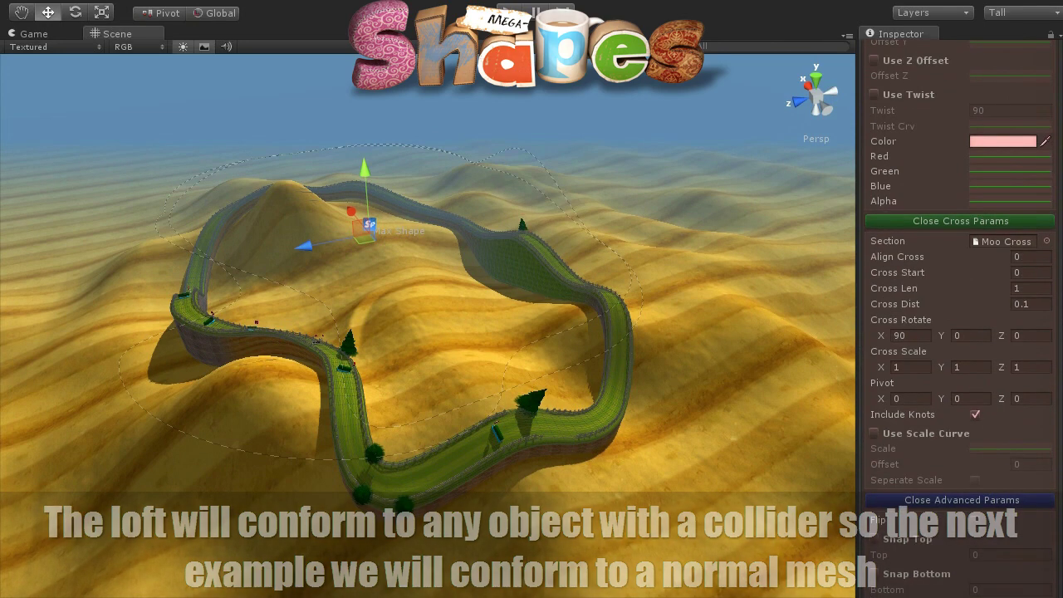
scroll(959, 315, up, 5)
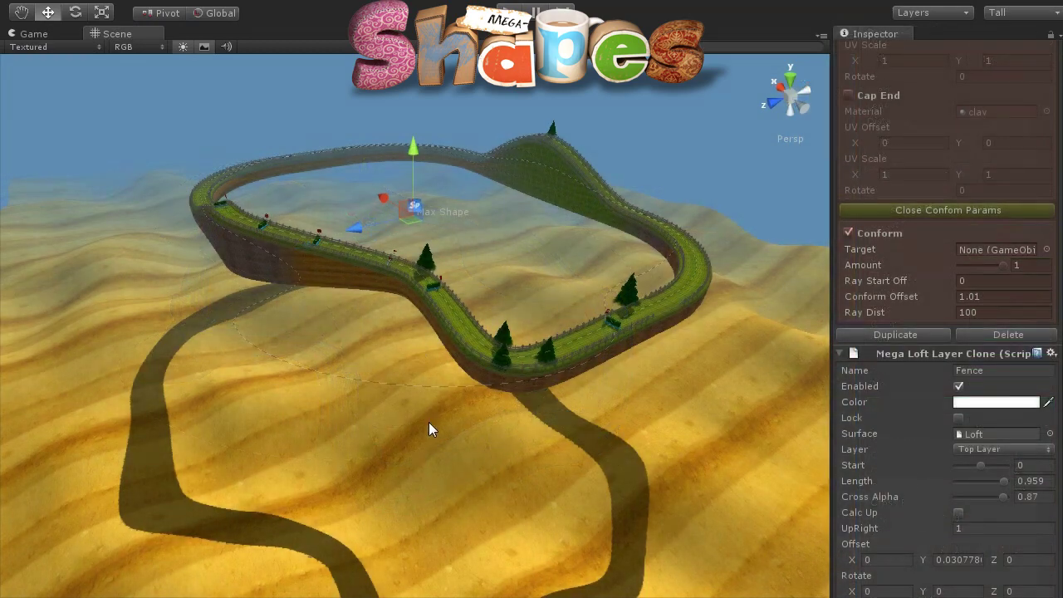
Select the ground mesh, reselect the track loft, and reach the Top Layer's Conform Target field.
click(426, 433)
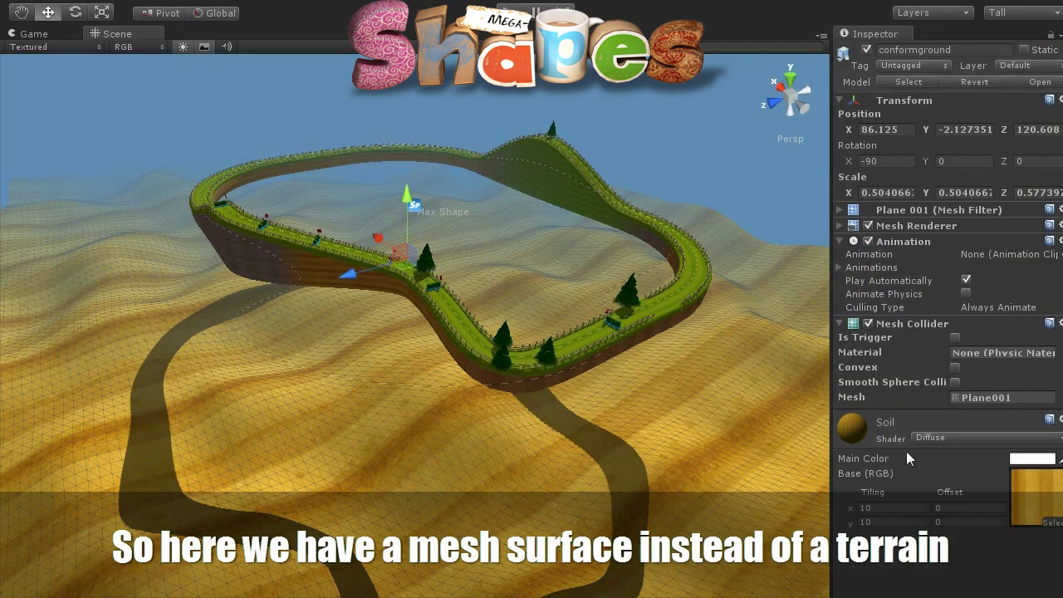
click(438, 332)
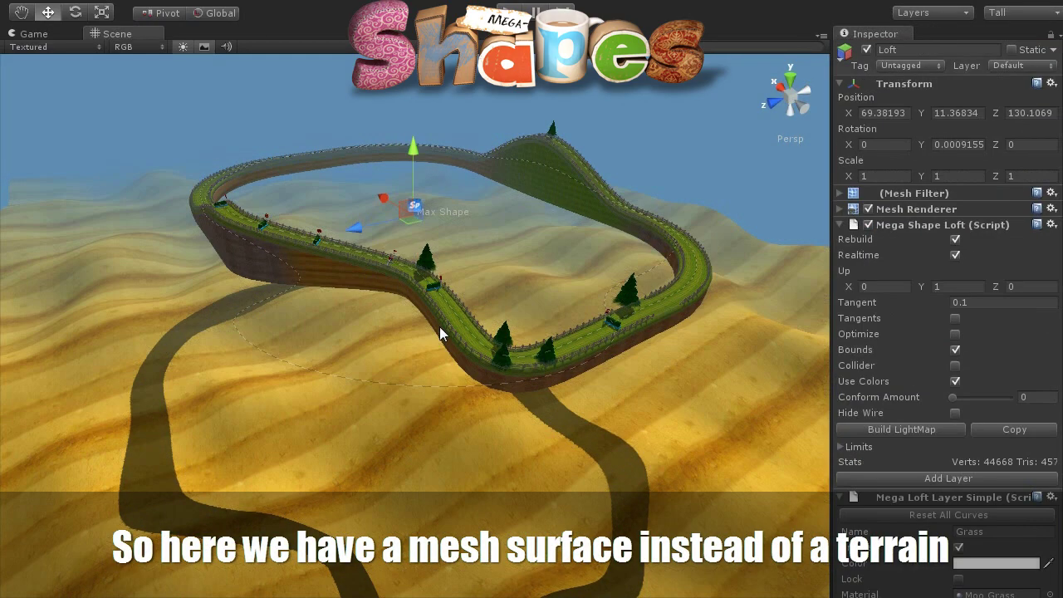
scroll(947, 316, down, 2)
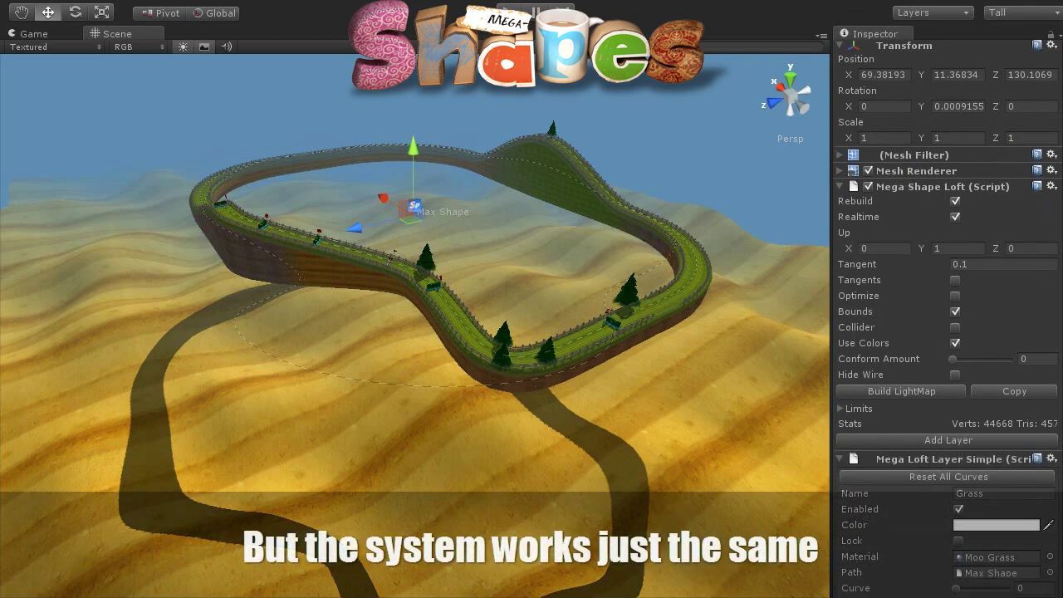
scroll(946, 315, down, 10)
scroll(947, 316, down, 5)
scroll(1050, 183, down, 10)
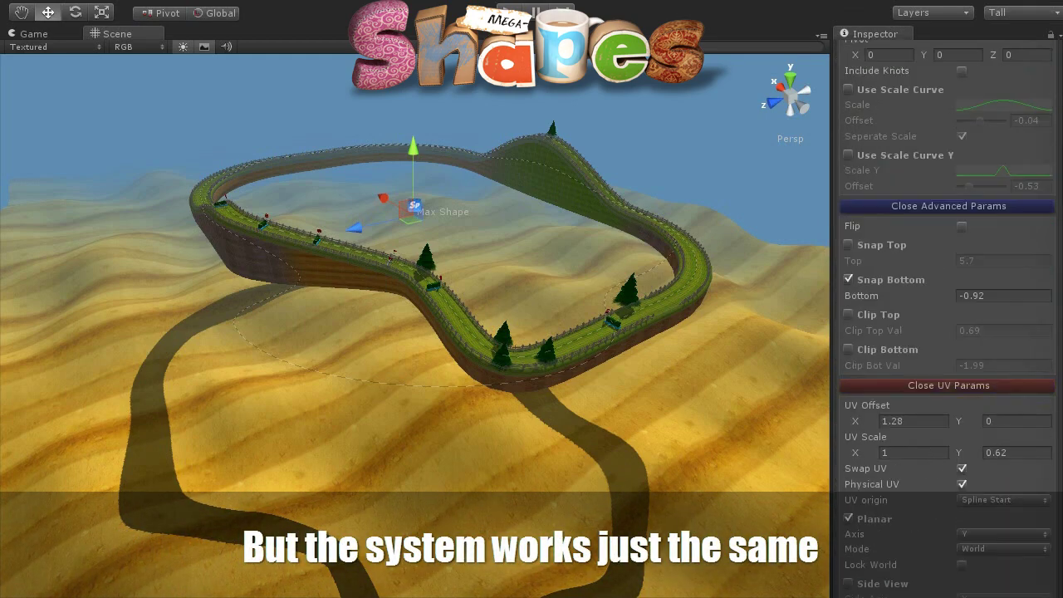
scroll(1051, 182, down, 10)
scroll(1050, 182, up, 1)
Set the Top Layer's Conform Target to conformground from the scene objects.
click(1047, 178)
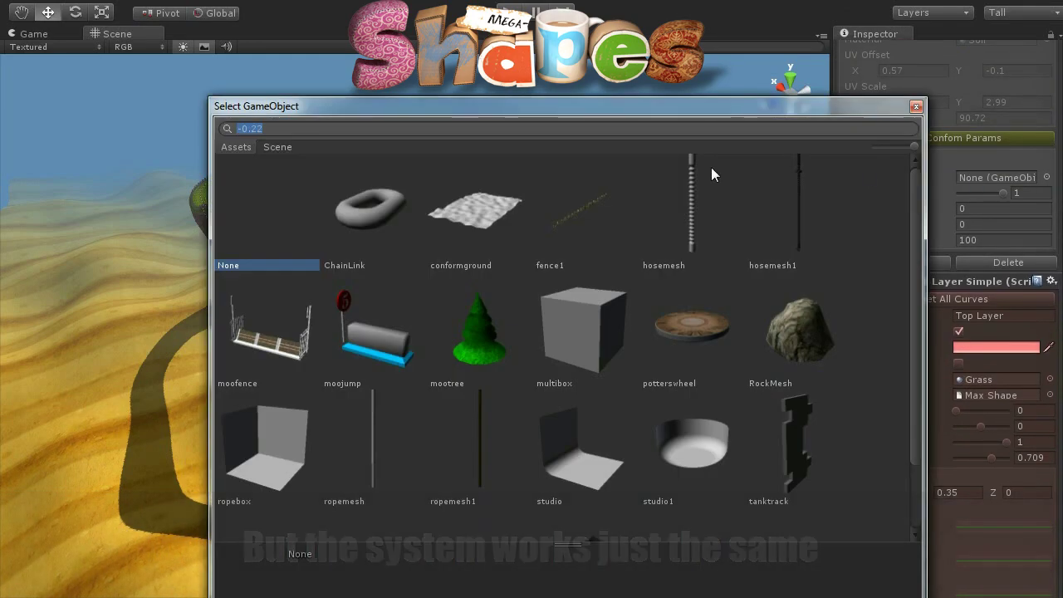
click(285, 147)
scroll(274, 250, down, 5)
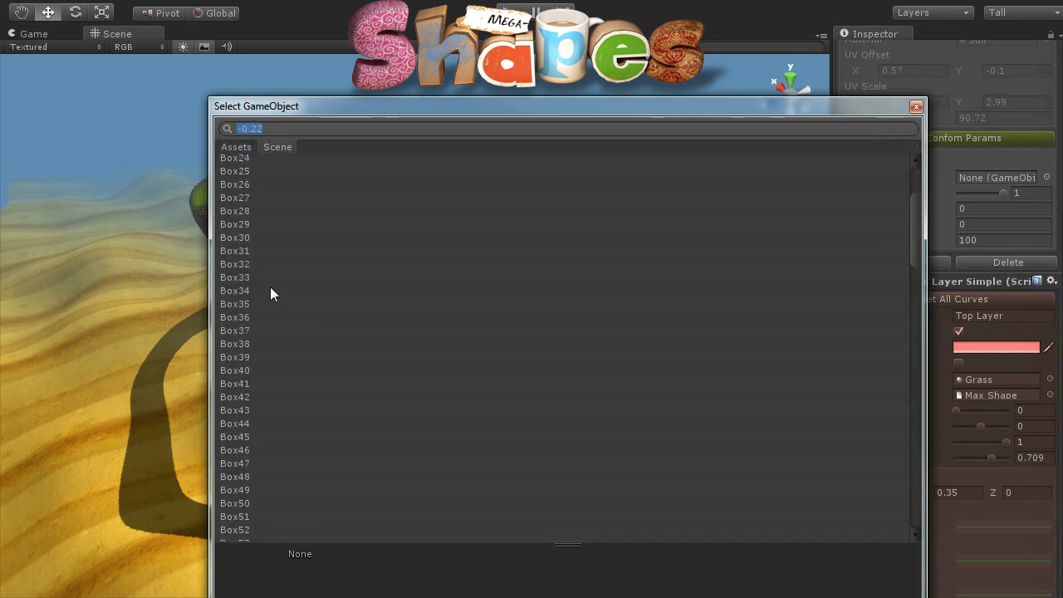
scroll(270, 289, down, 8)
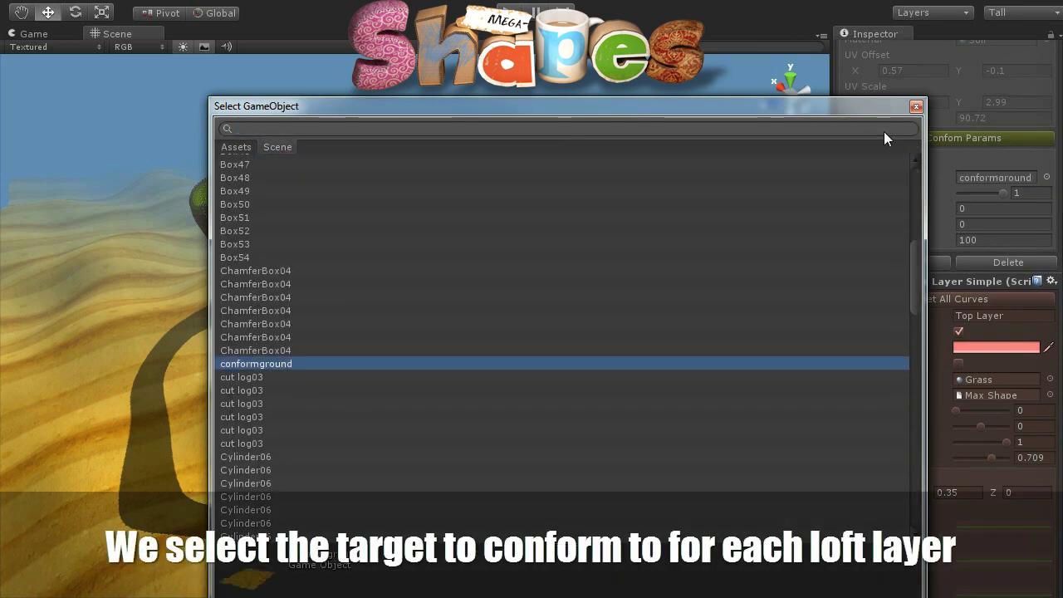
click(916, 107)
Set the Fence layer's Conform Target to conformground as well.
scroll(947, 332, down, 5)
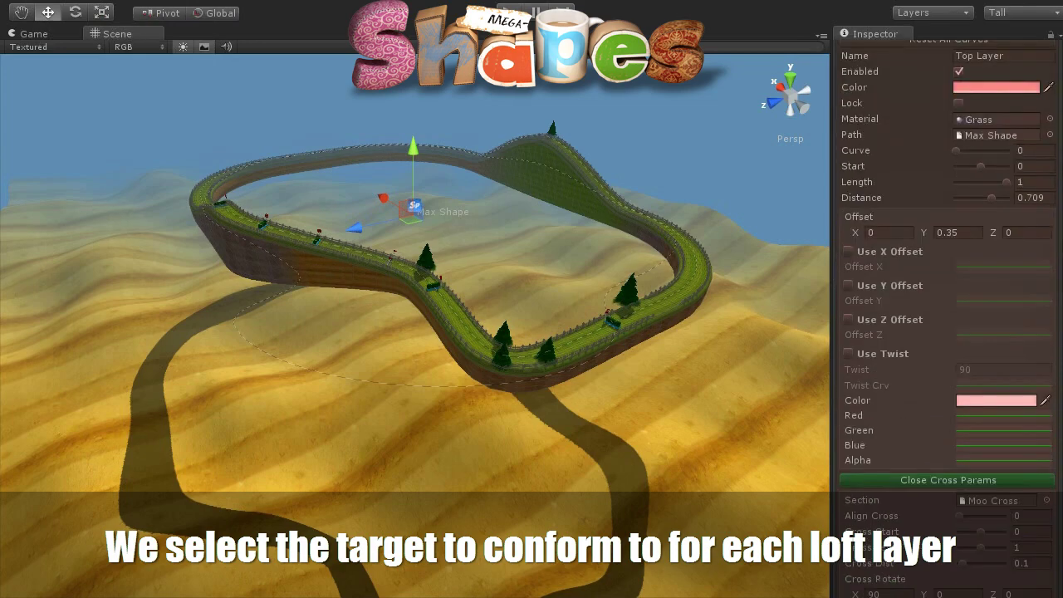
scroll(947, 332, down, 5)
scroll(947, 333, down, 5)
scroll(947, 332, down, 3)
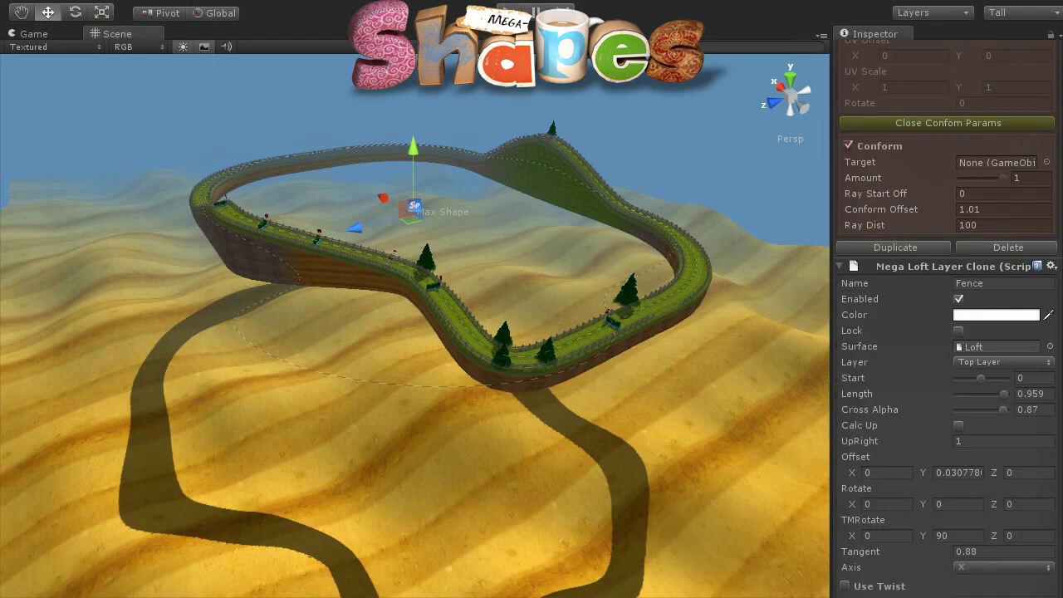
scroll(947, 332, down, 5)
scroll(947, 332, down, 5)
scroll(947, 333, down, 5)
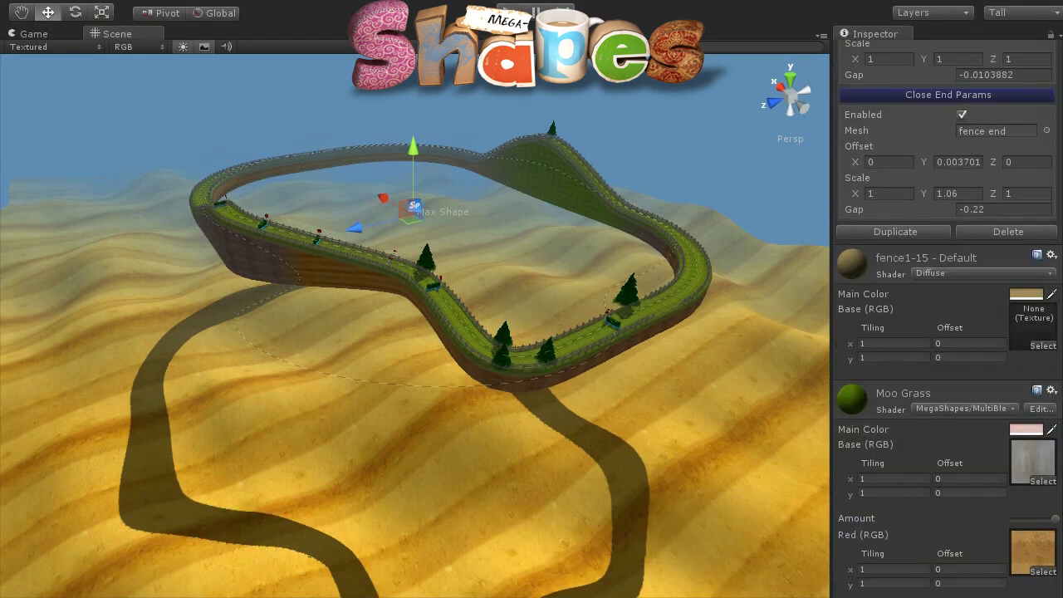
scroll(947, 332, down, 3)
scroll(1036, 264, up, 1)
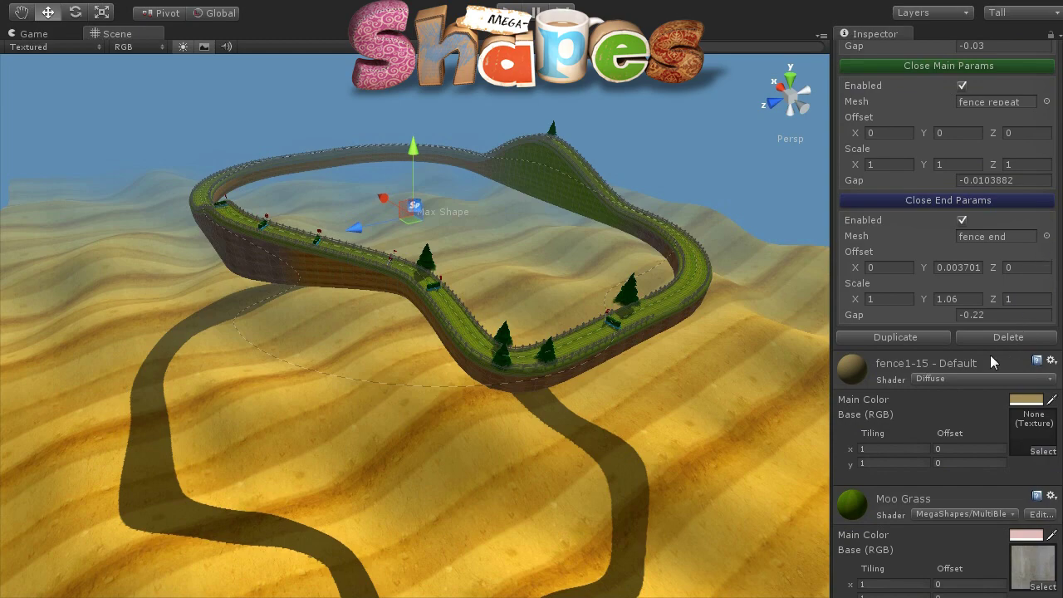
scroll(988, 382, up, 5)
scroll(989, 369, up, 5)
scroll(989, 367, up, 5)
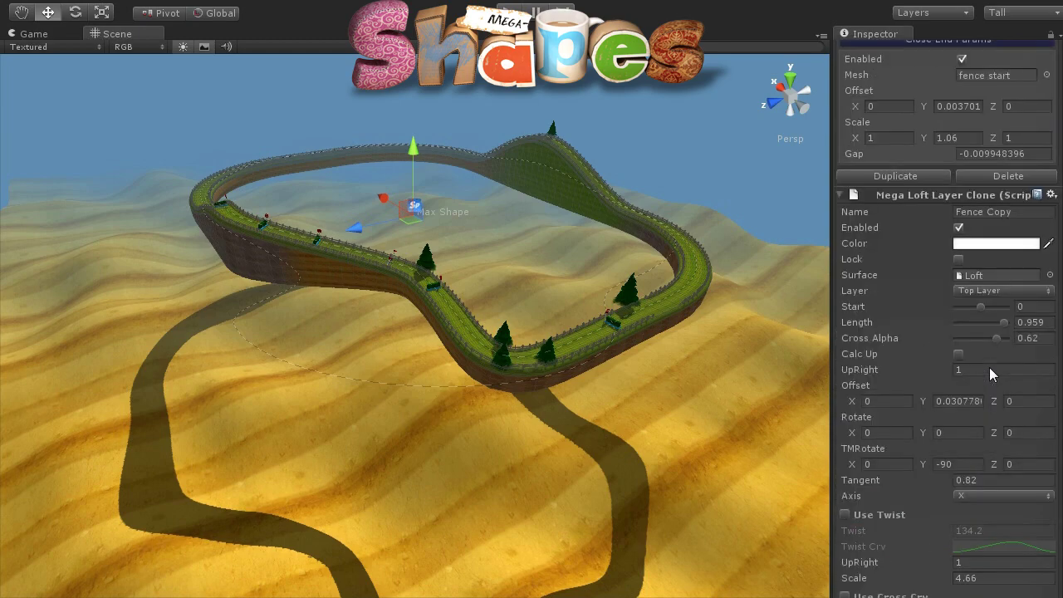
scroll(993, 332, up, 3)
scroll(994, 294, up, 5)
scroll(992, 288, up, 4)
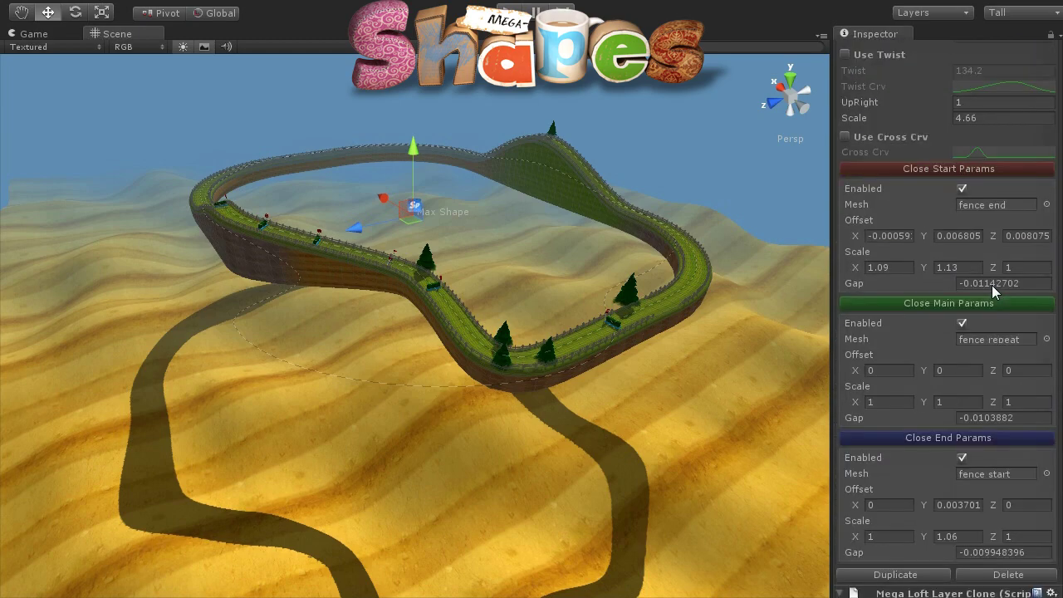
scroll(991, 285, up, 8)
scroll(991, 285, down, 20)
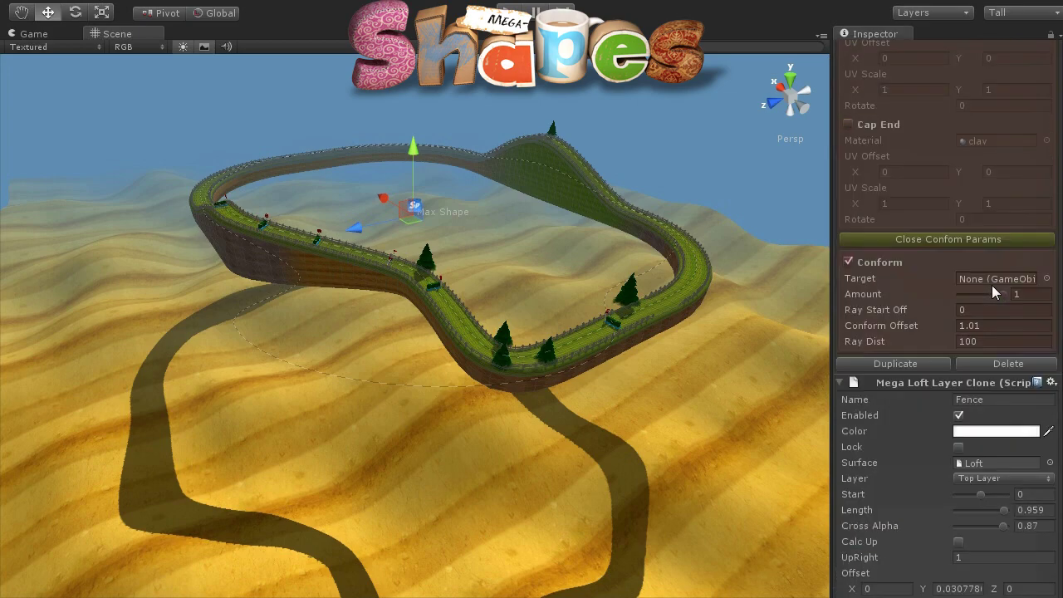
click(1047, 280)
click(277, 147)
scroll(280, 280, down, 6)
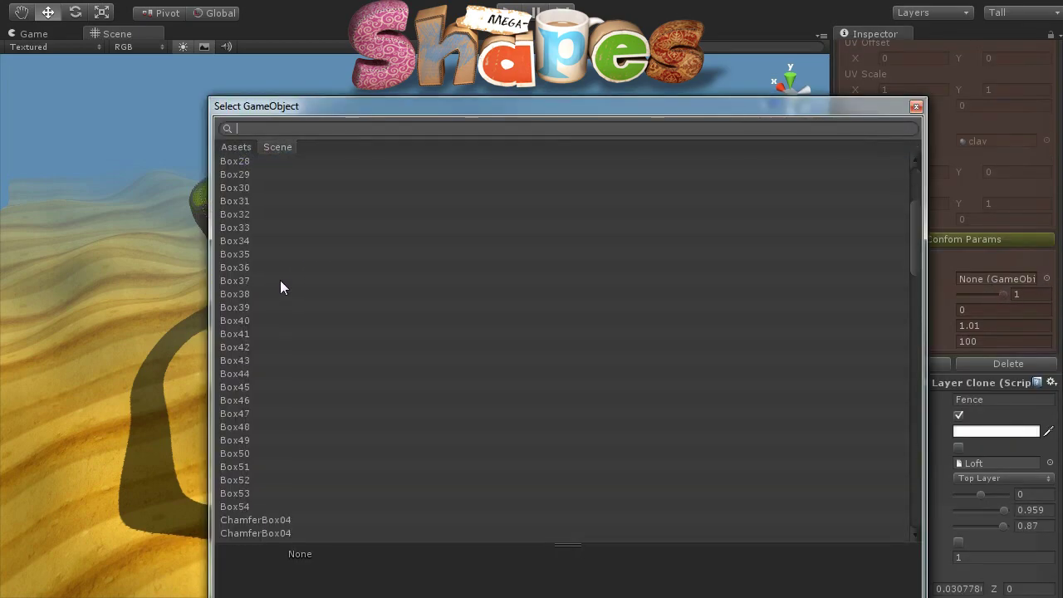
scroll(279, 280, down, 6)
click(264, 363)
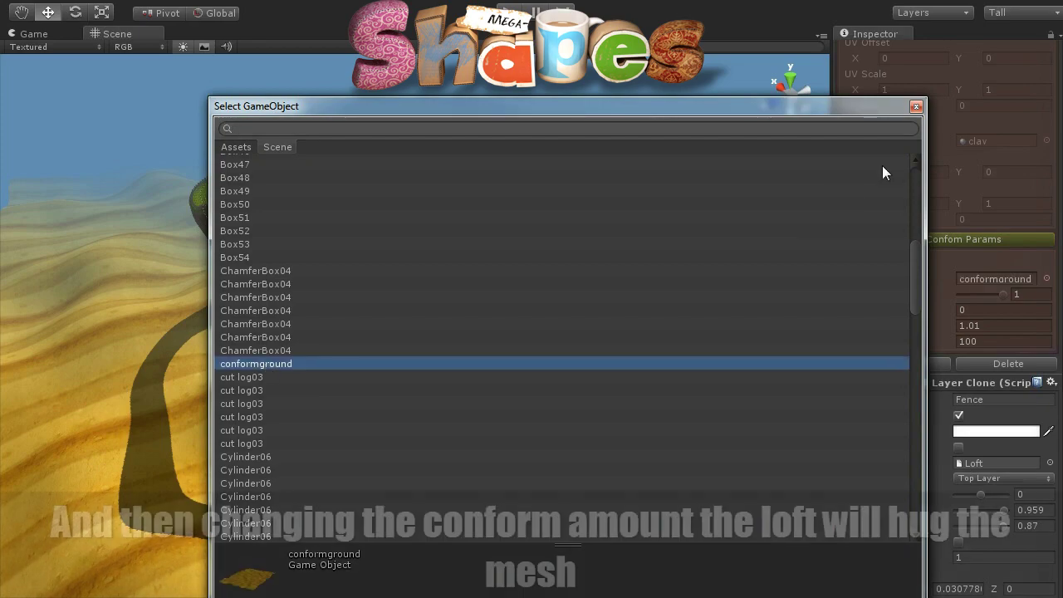
click(916, 106)
scroll(946, 315, up, 5)
Raise Conform Amount from 0 to 1 so the track drapes over conformground, then orbit closer.
scroll(947, 316, up, 5)
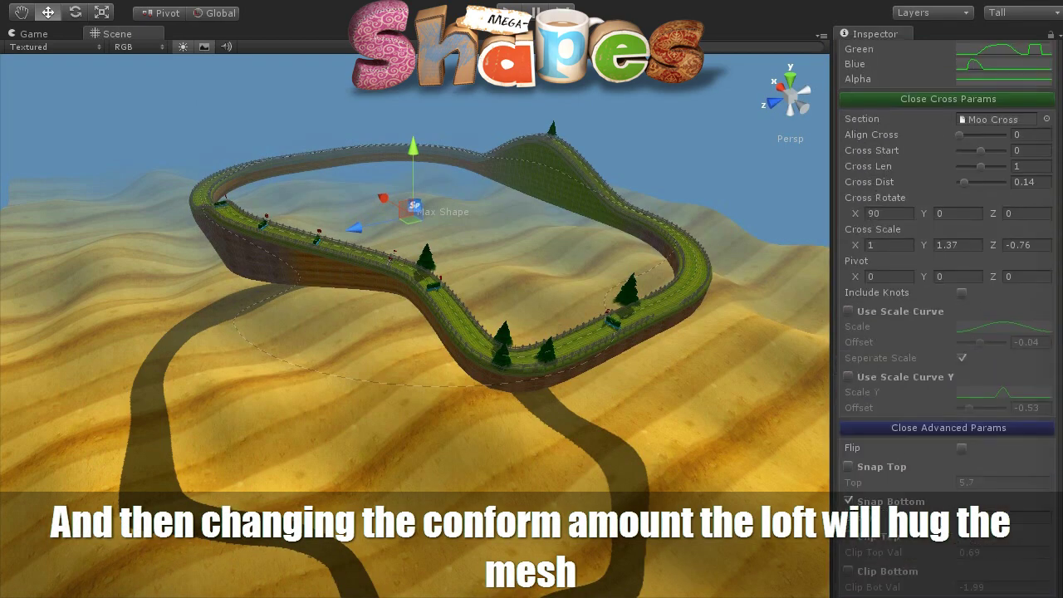
scroll(947, 315, up, 5)
scroll(947, 316, up, 5)
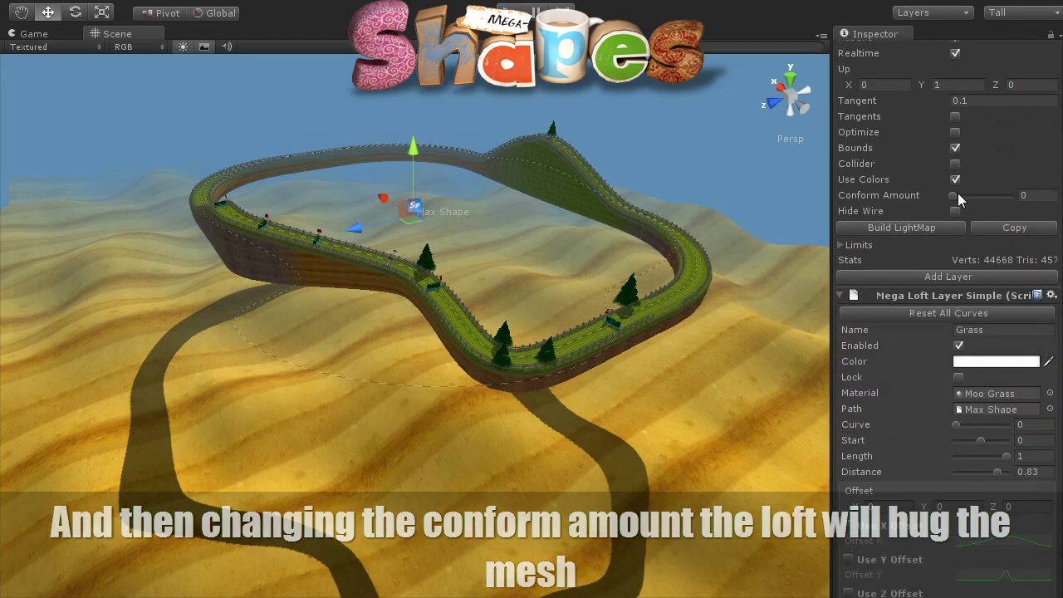
drag(955, 195, 1013, 198)
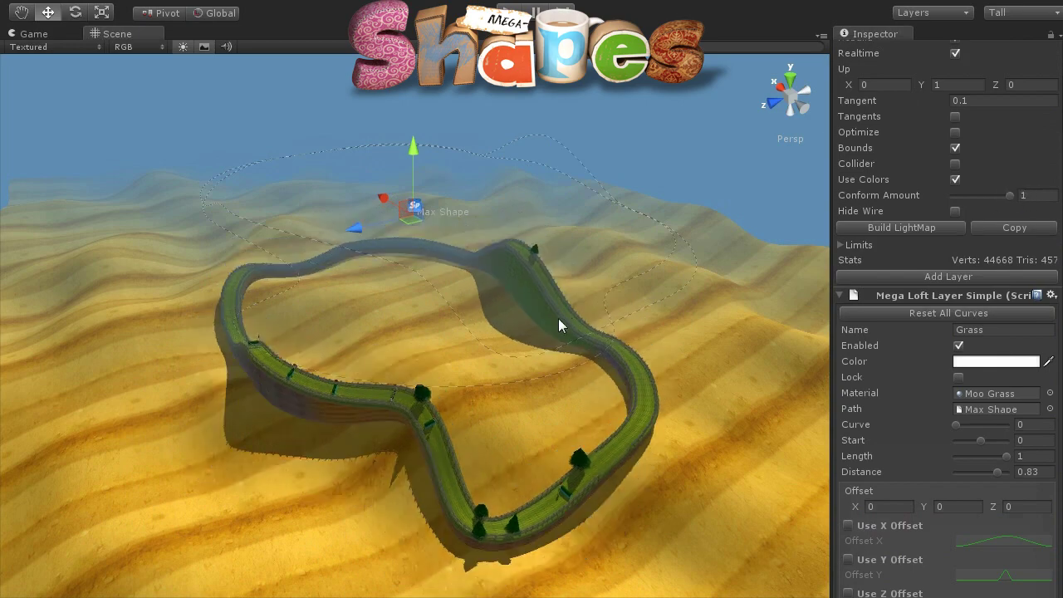
mouse_move(558, 318)
alt+mouse_down()
mouse_move(530, 268)
mouse_move(471, 336)
mouse_move(484, 280)
mouse_move(519, 264)
mouse_move(473, 367)
mouse_move(385, 195)
mouse_move(446, 187)
mouse_move(460, 129)
mouse_move(541, 138)
mouse_move(401, 209)
mouse_move(374, 171)
mouse_move(349, 171)
mouse_move(366, 312)
alt+mouse_up()
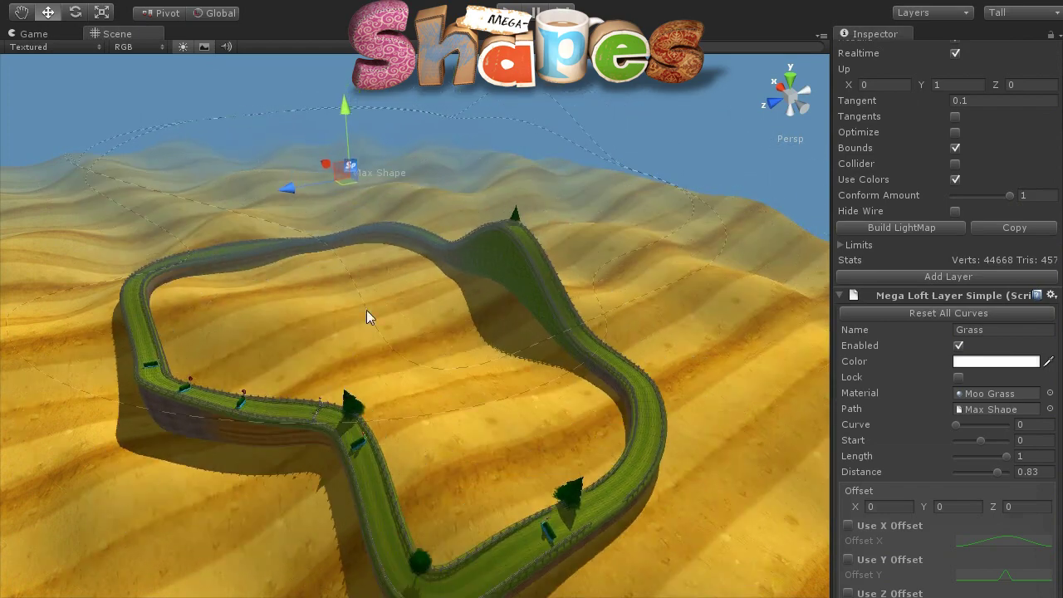
Drag the conformground terrain to new X/Z positions so the track loft and fences re-drape over its dunes.
click(317, 330)
mouse_move(379, 270)
alt+mouse_down()
mouse_move(441, 258)
mouse_move(438, 220)
mouse_move(357, 225)
mouse_move(280, 280)
mouse_move(247, 334)
mouse_move(248, 396)
mouse_move(408, 372)
mouse_move(442, 395)
mouse_move(453, 431)
mouse_move(449, 317)
alt+mouse_up()
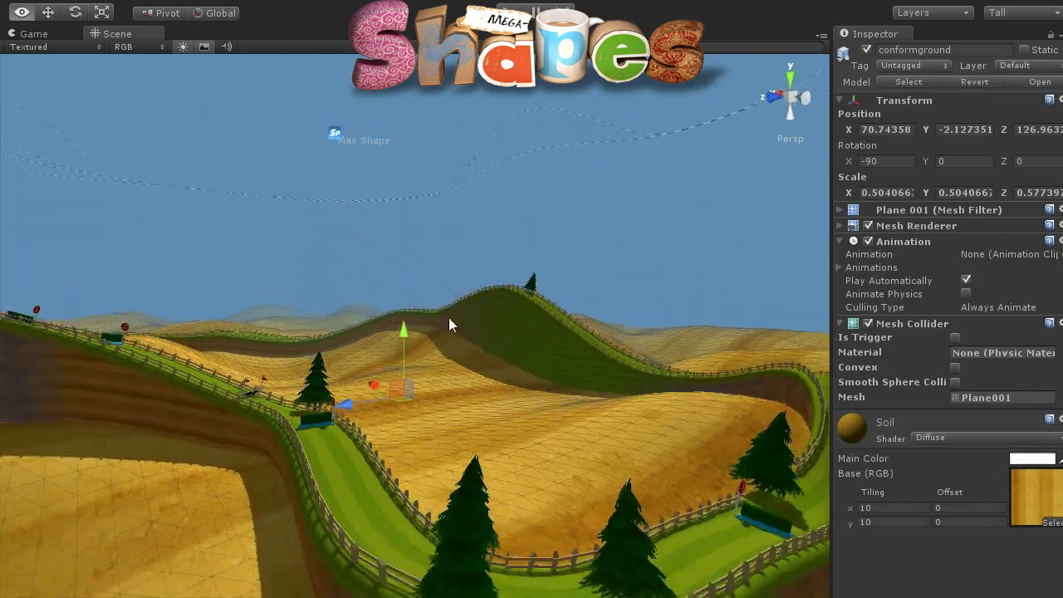
drag(400, 401, 442, 377)
mouse_move(462, 369)
mouse_down()
mouse_move(412, 433)
mouse_move(387, 508)
mouse_move(331, 405)
mouse_up()
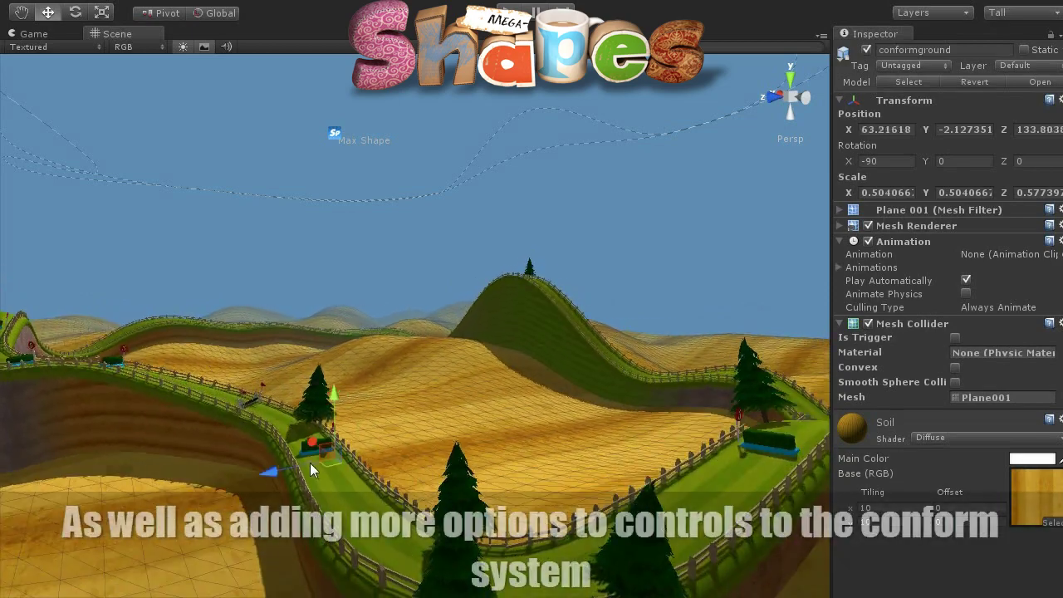
scroll(429, 428, up, 1)
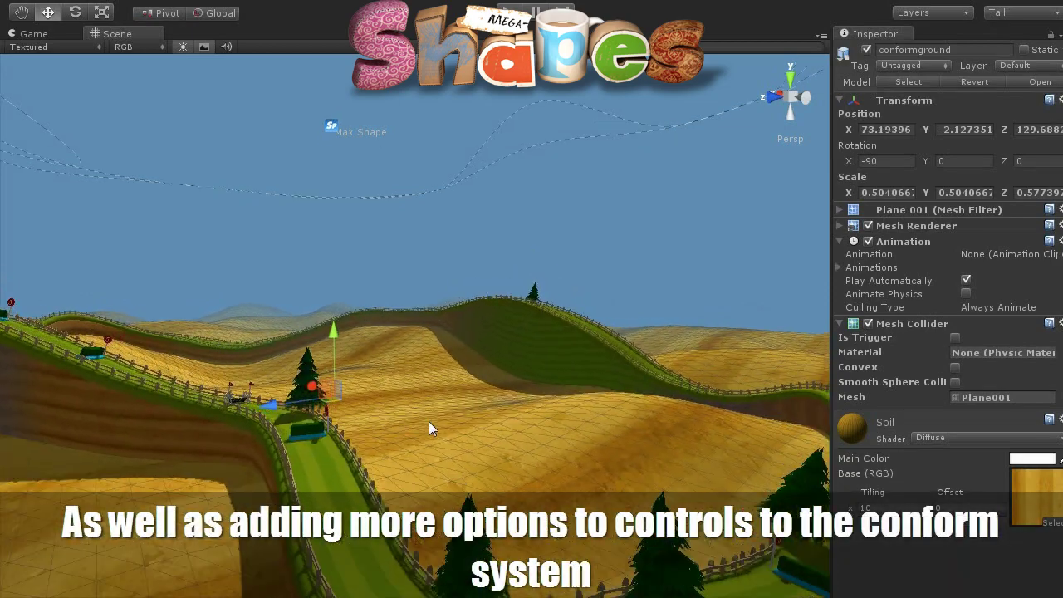
mouse_move(423, 310)
alt+mouse_down()
mouse_move(647, 429)
mouse_move(636, 441)
alt+mouse_up()
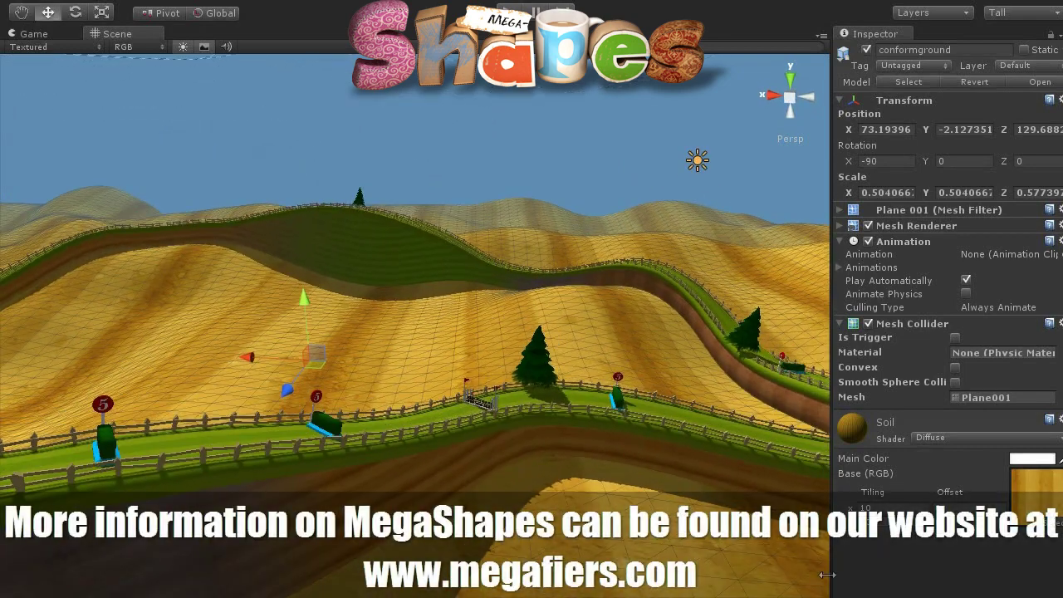
click(566, 140)
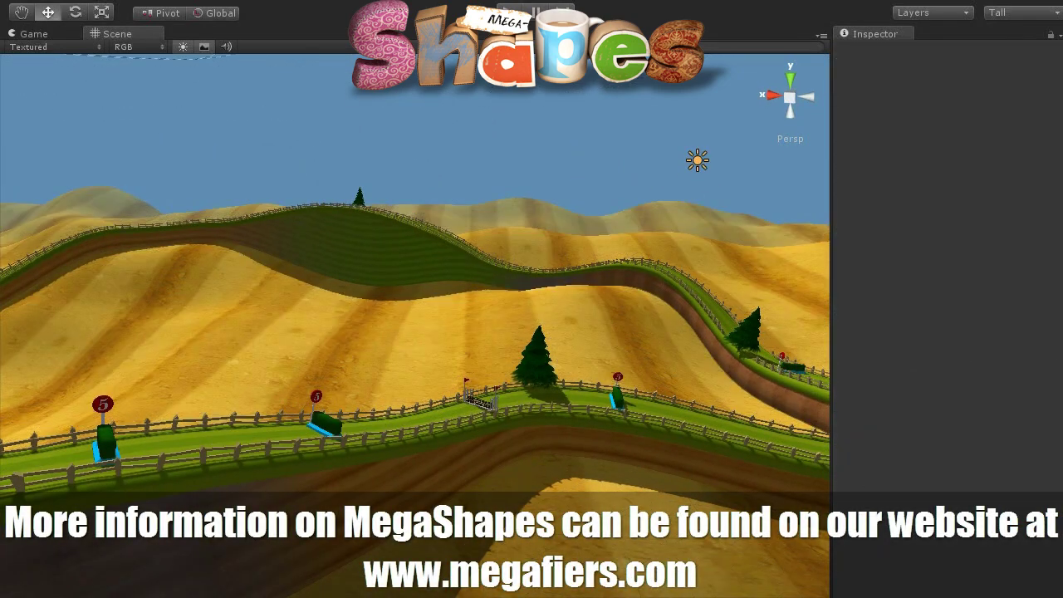